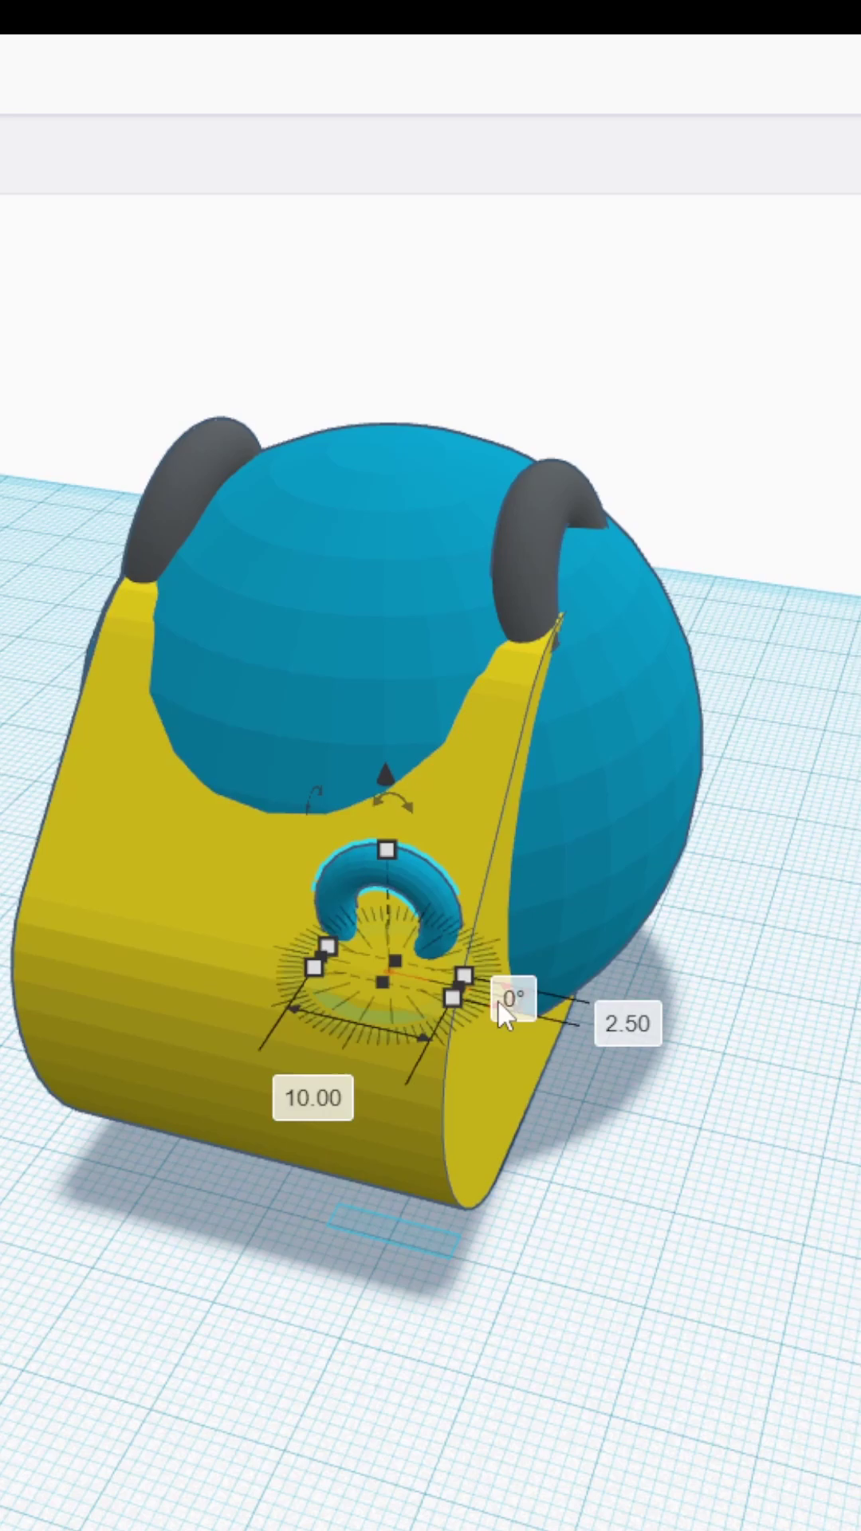
Tilt the torus nostril ring by 10 degrees and view the head from above for the spikes.
left_click_drag(497, 1001, 519, 990)
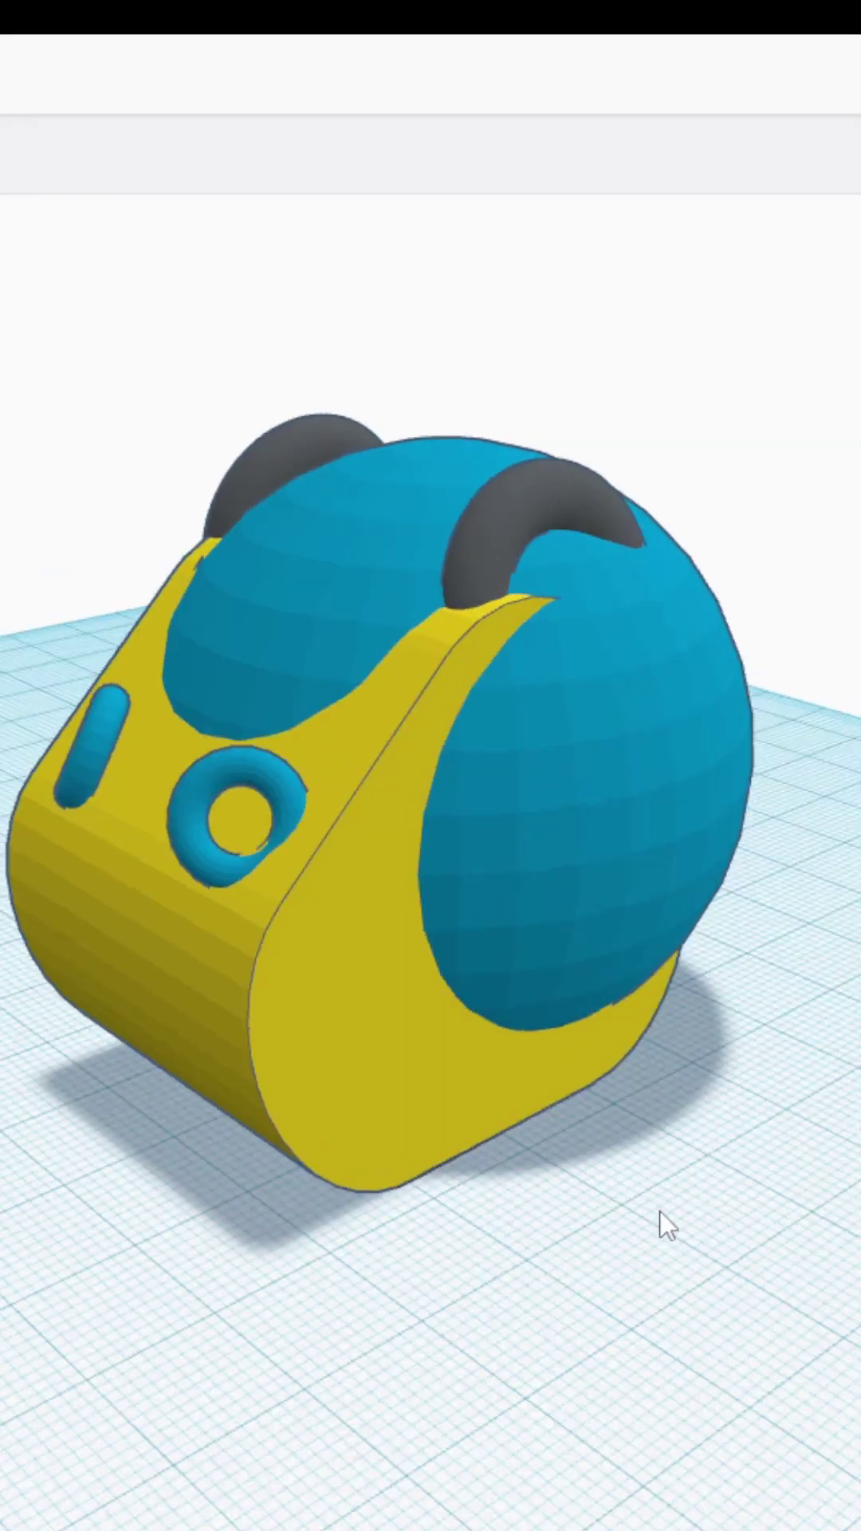
right_click_drag(659, 1209, 844, 1196)
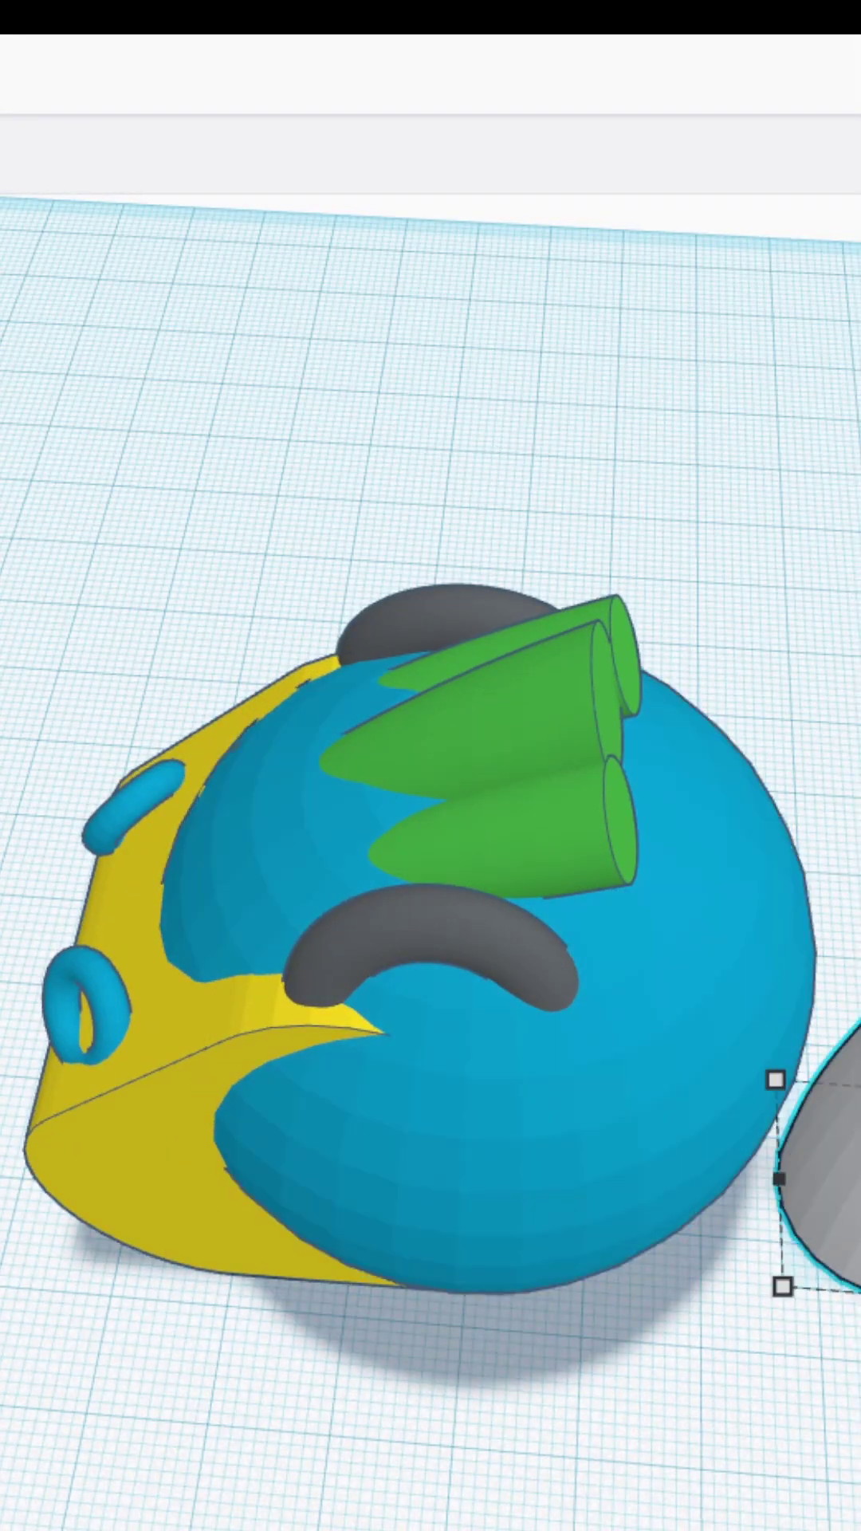
Move the grey paraboloid onto the head as a spike tip.
left_click_drag(789, 581, 650, 793)
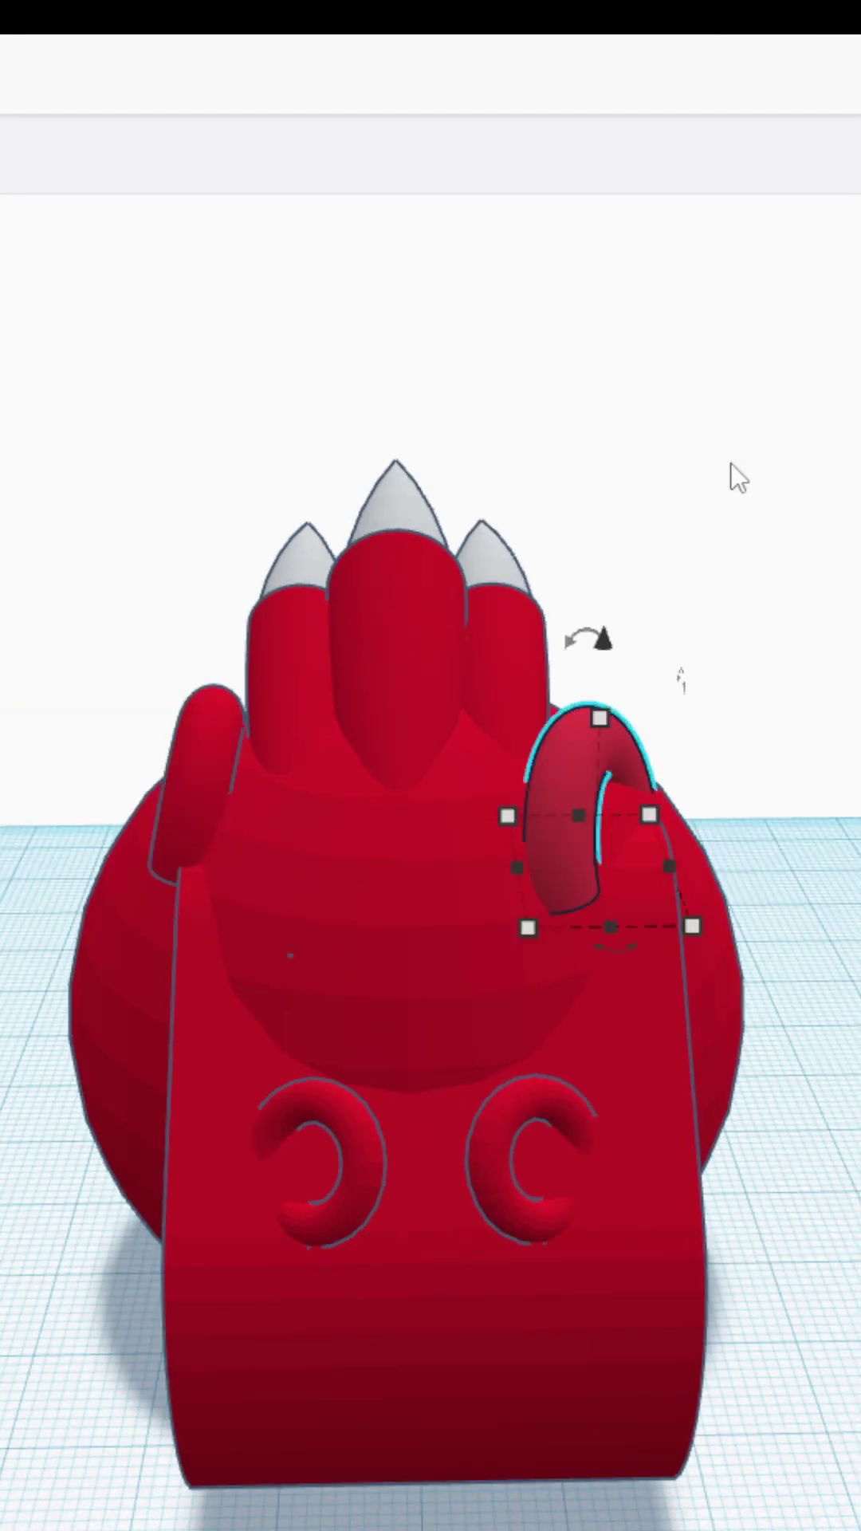
Place an arch copy on the left, make it slightly taller, and move the ridge piece to the right side.
left_click_drag(568, 799, 299, 885)
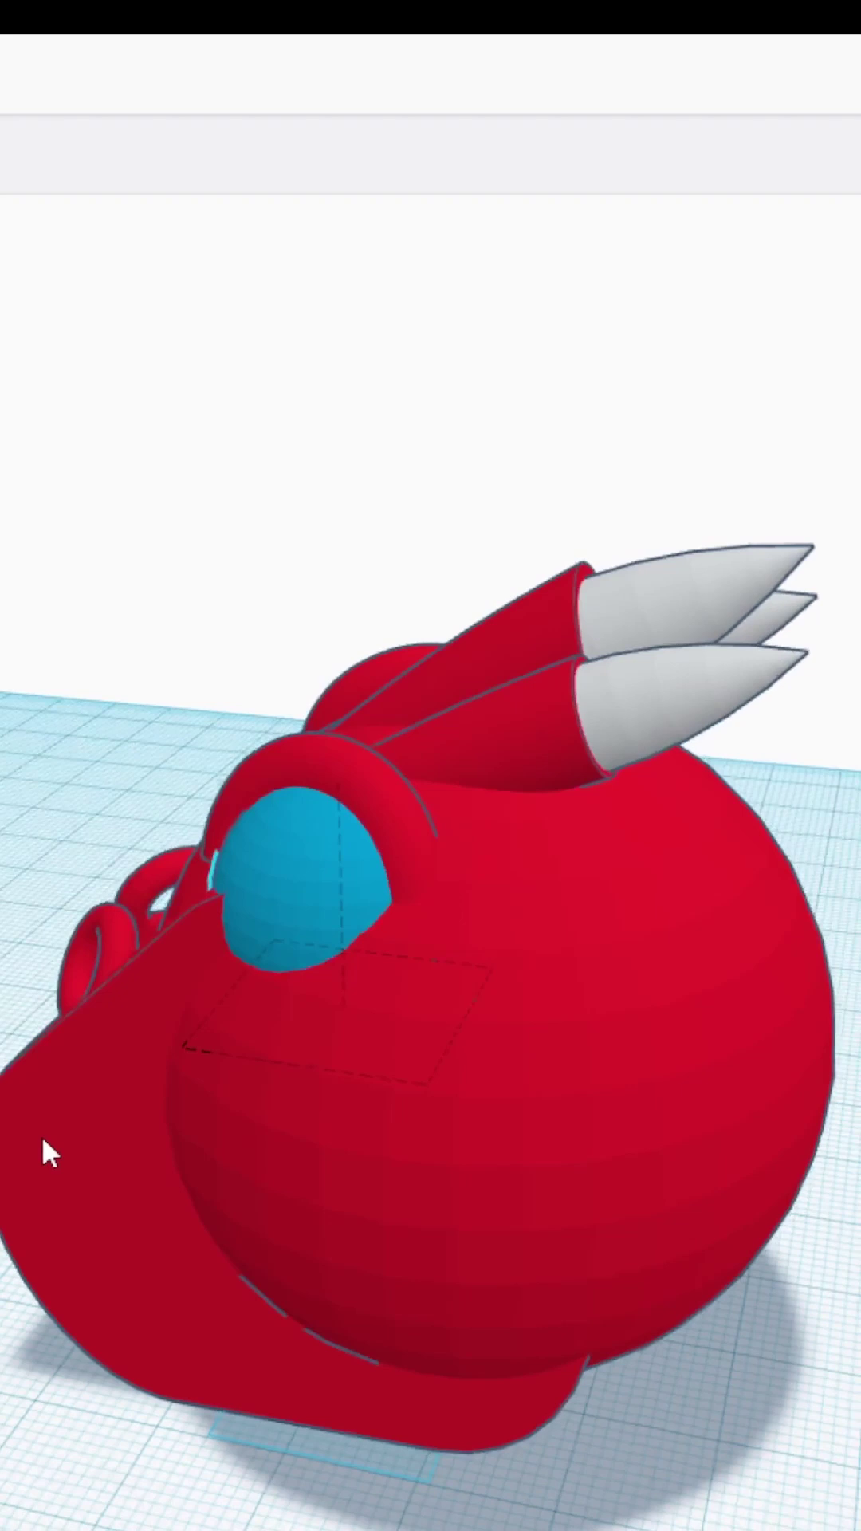
left_click_drag(331, 871, 348, 865)
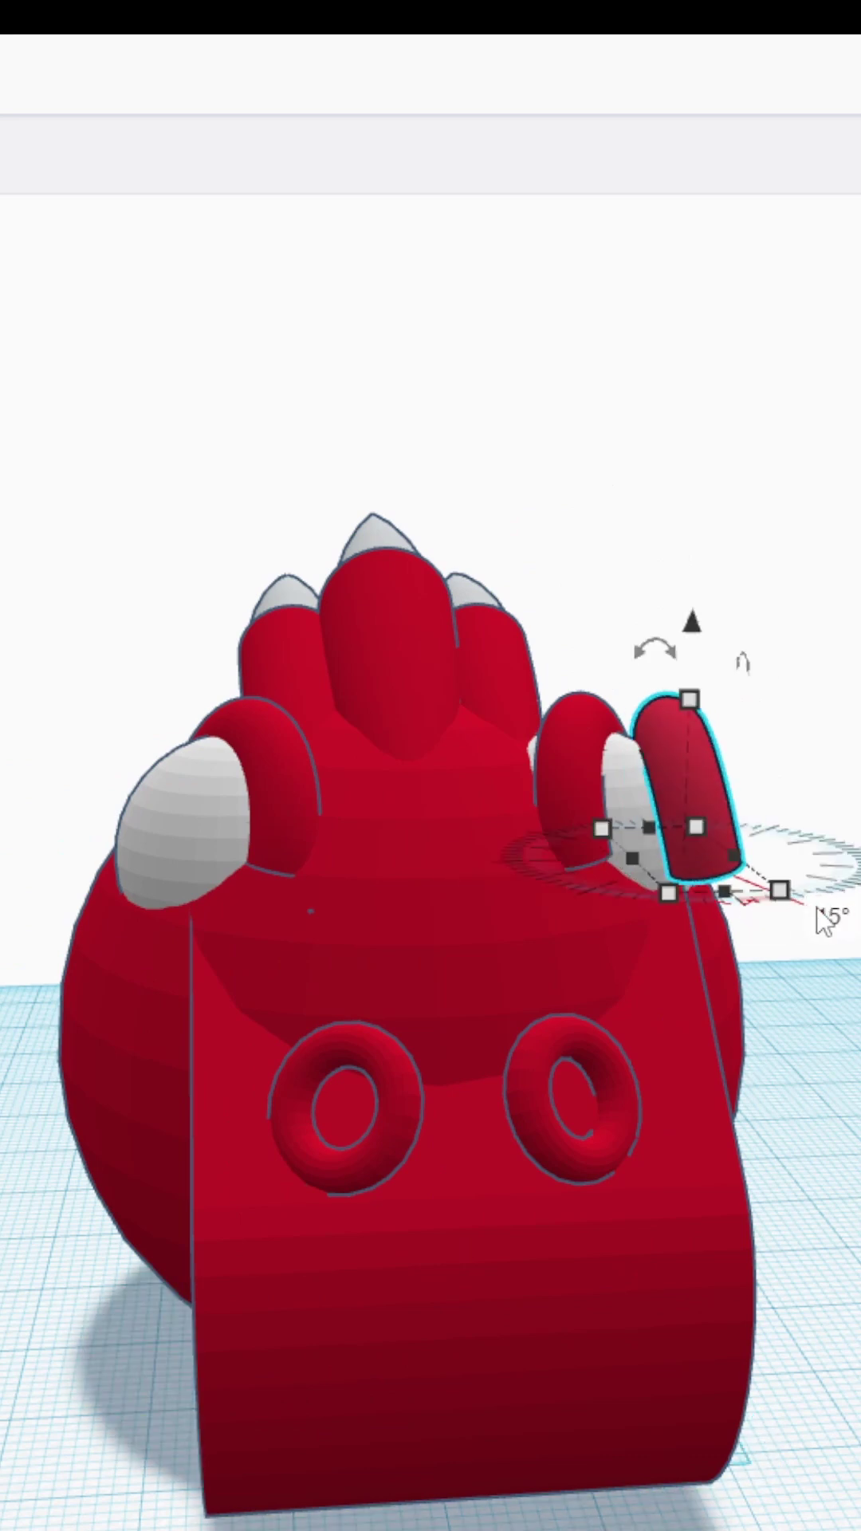
left_click_drag(717, 825, 855, 994)
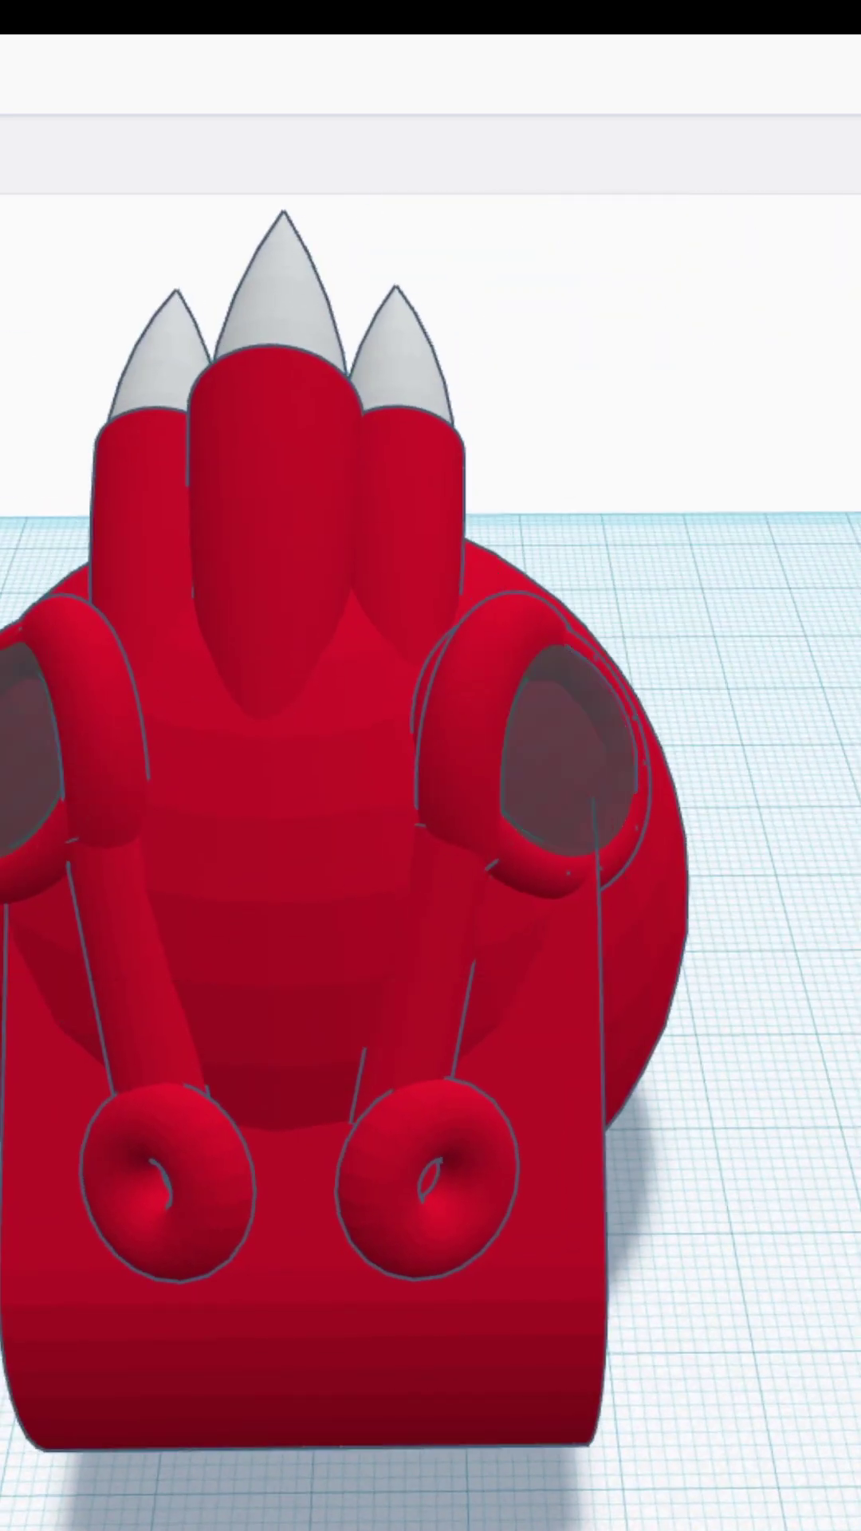
Select the whole model with the eye pieces and set the eyes to Hole.
key("ctrl+a")
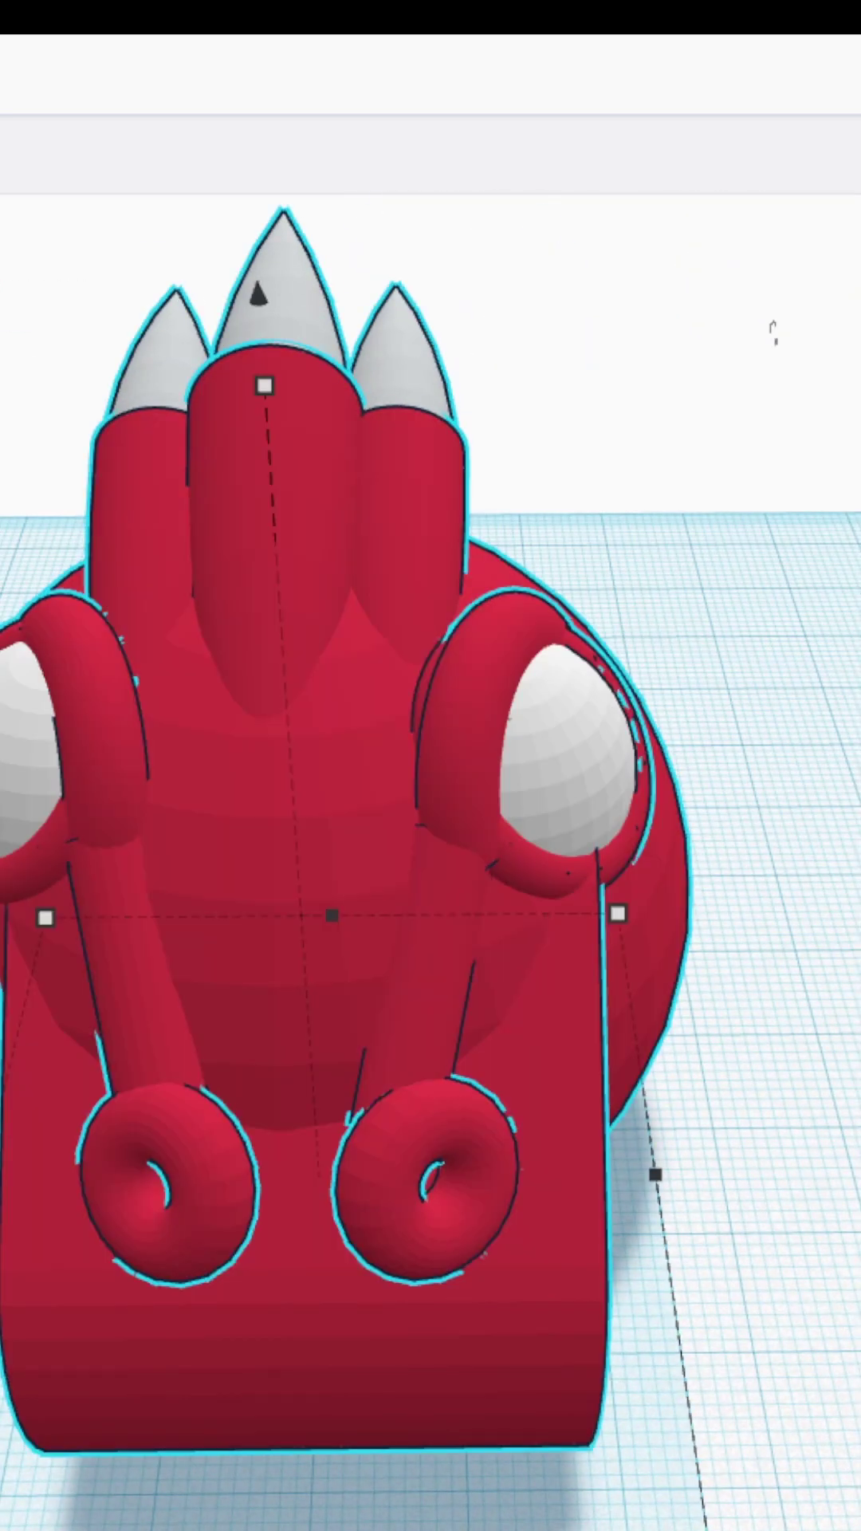
scroll(815, 1127, "down", 3)
left_click(640, 748)
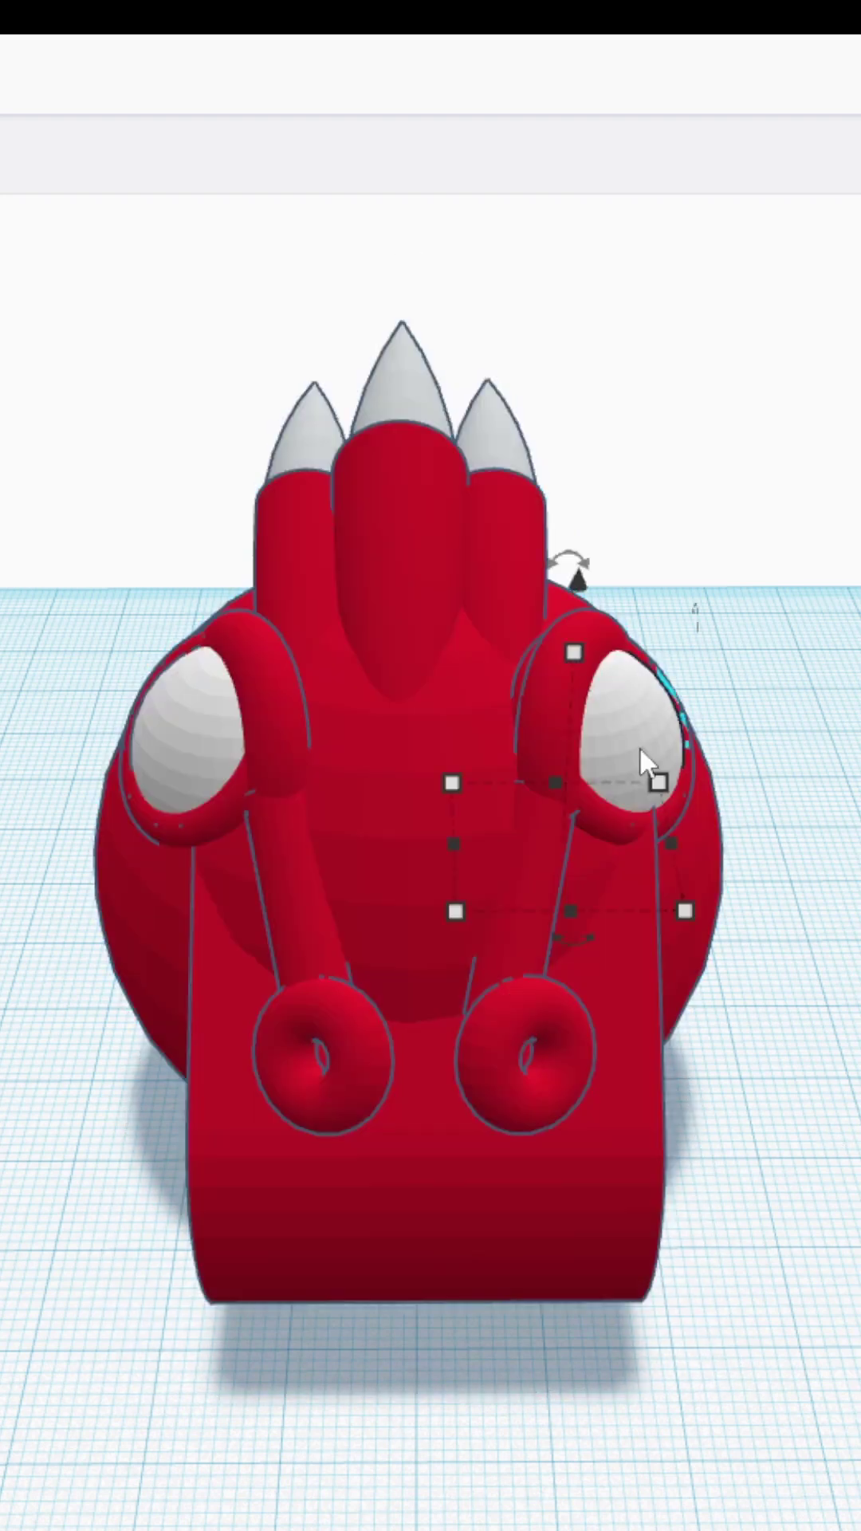
left_click(385, 1222)
left_click(684, 1172)
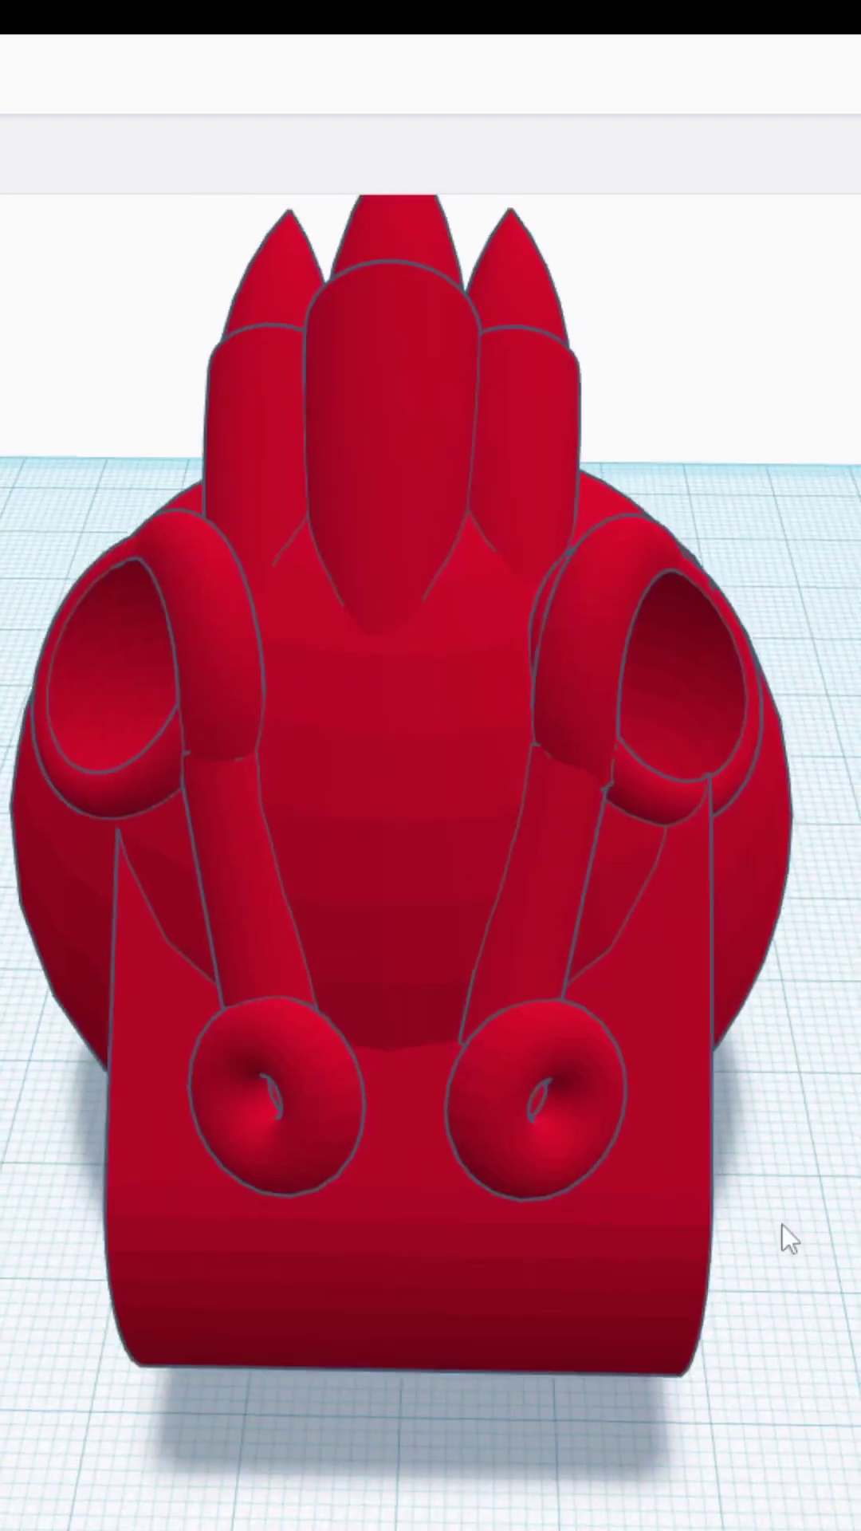
mouse_move(786, 1237)
right_mouse_down()
mouse_move(72, 1119)
mouse_move(804, 1200)
mouse_move(419, 1289)
right_mouse_up()
Move the small paraboloid horn beside the eye and tilt it by 15 degrees.
left_click(514, 479)
mouse_move(557, 581)
left_mouse_down()
mouse_move(391, 690)
mouse_move(276, 598)
left_mouse_up()
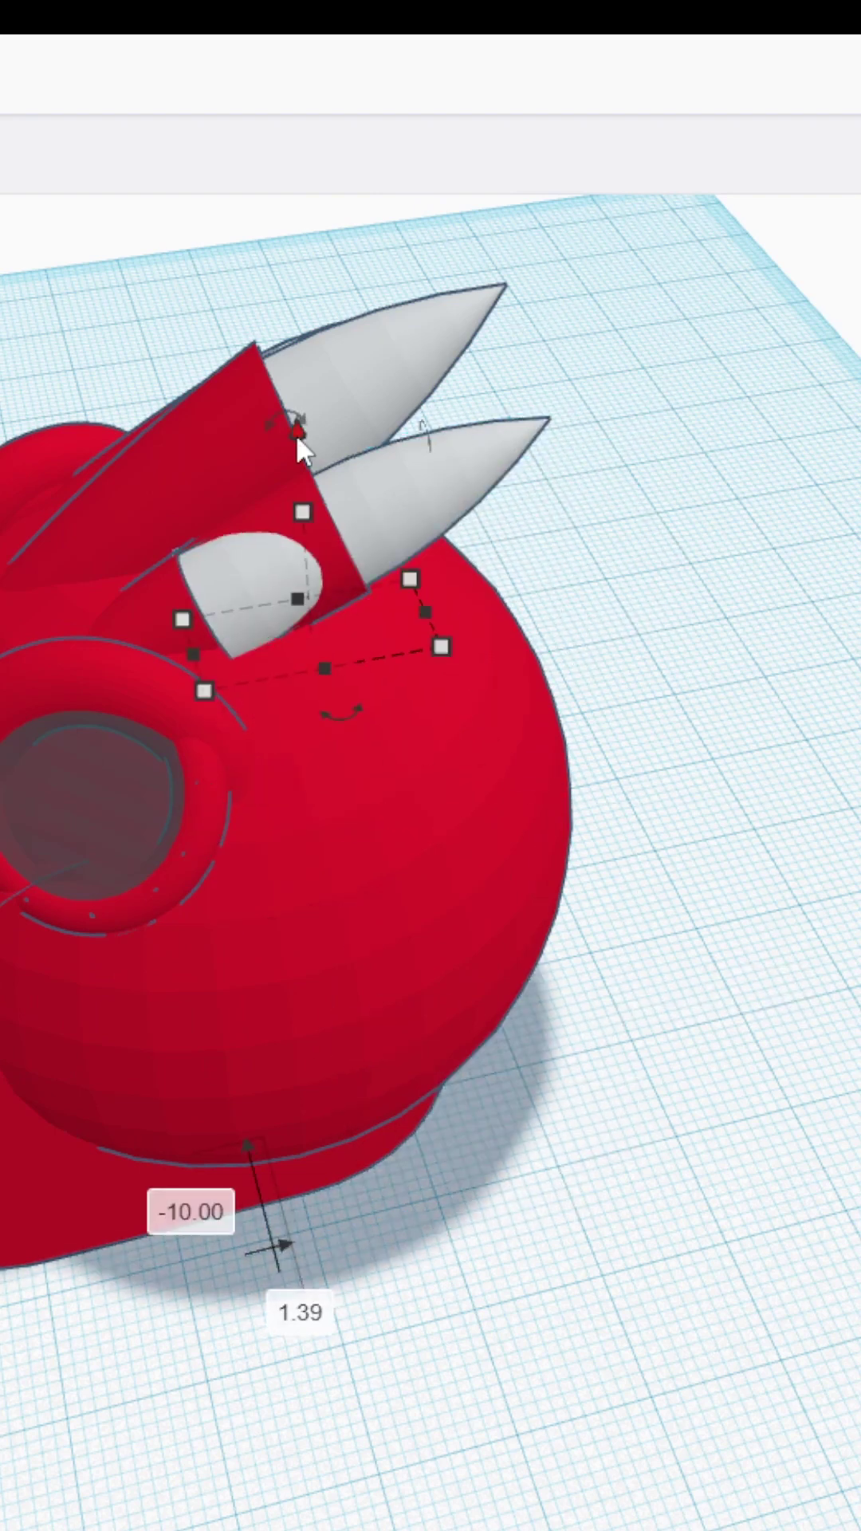
mouse_move(275, 598)
right_mouse_down()
mouse_move(538, 539)
mouse_move(299, 430)
right_mouse_up()
left_click_drag(250, 407, 256, 414)
right_click_drag(257, 414, 608, 789)
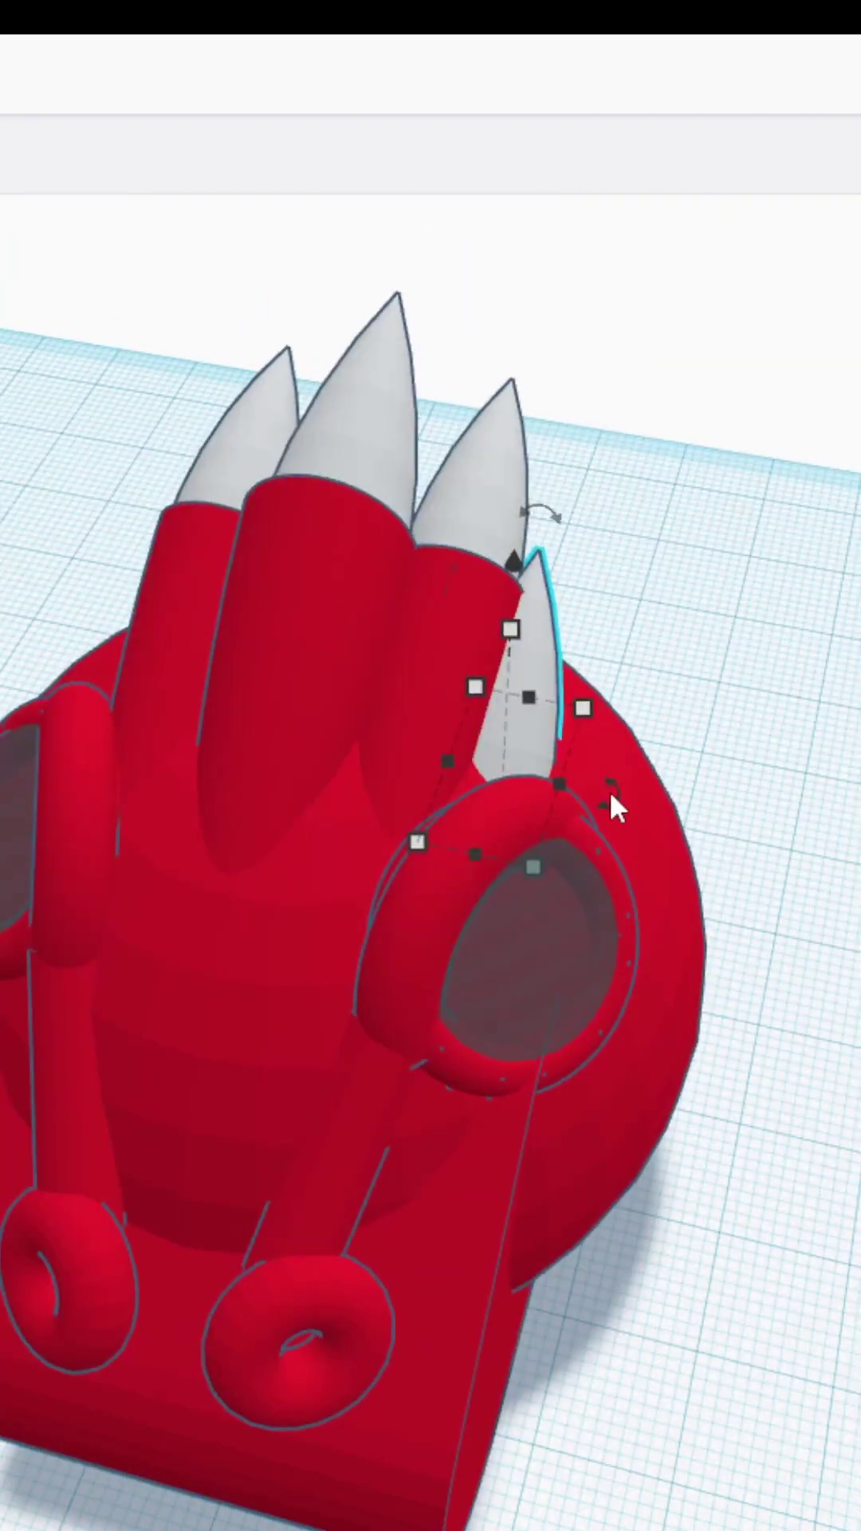
mouse_move(567, 731)
right_mouse_down()
mouse_move(256, 940)
mouse_move(513, 772)
mouse_move(409, 735)
right_mouse_up()
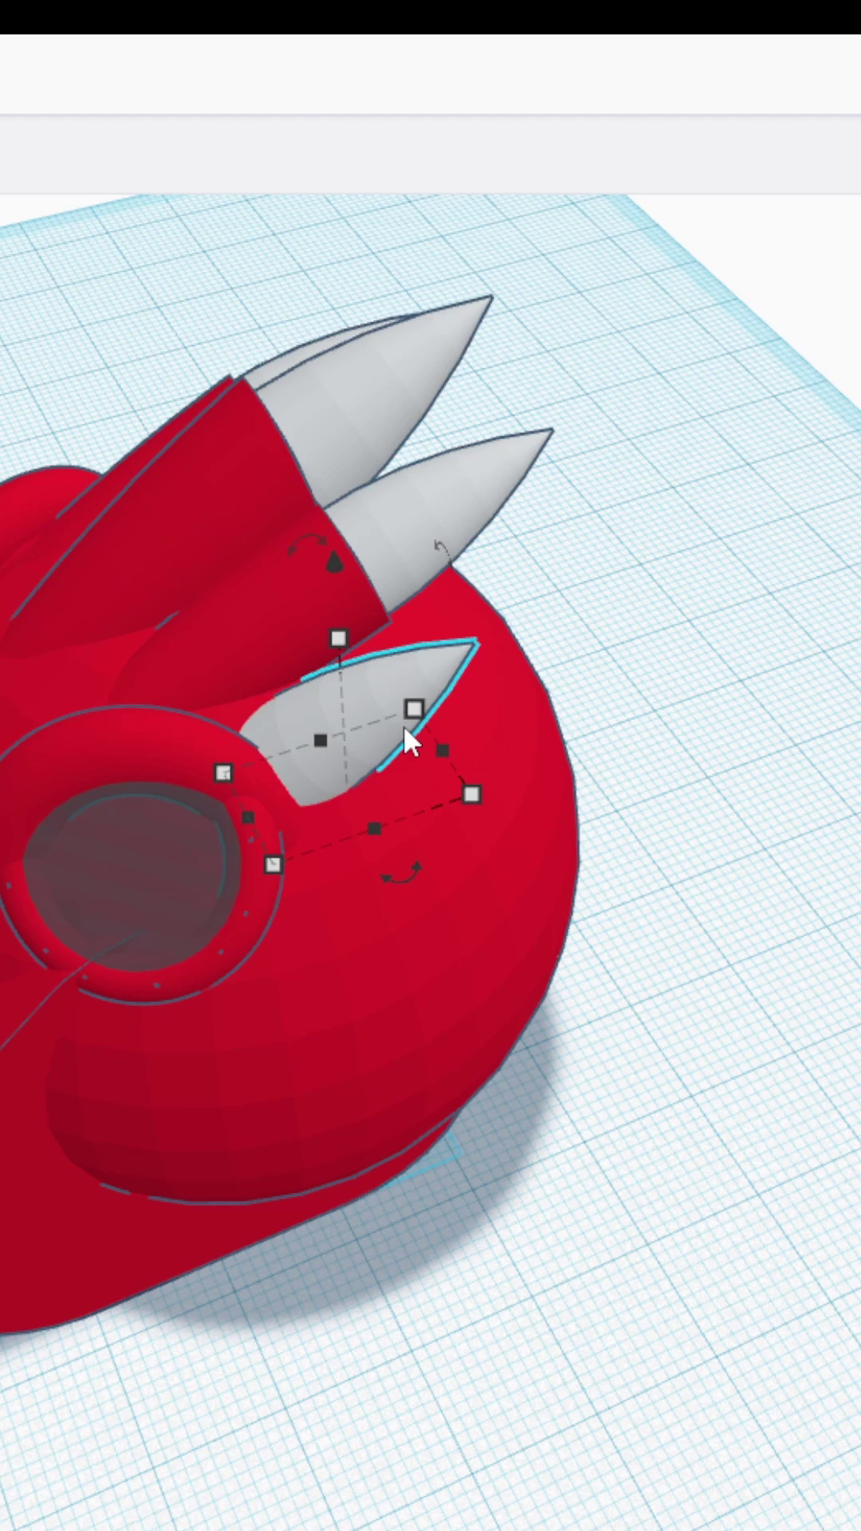
scroll(505, 703, "up", 3)
Resize the small horn and inspect its placement around the eye ring from several angles.
mouse_move(504, 703)
right_mouse_down()
mouse_move(283, 1128)
mouse_move(171, 871)
mouse_move(358, 837)
mouse_move(123, 803)
mouse_move(232, 670)
right_mouse_up()
scroll(232, 670, "up", 2)
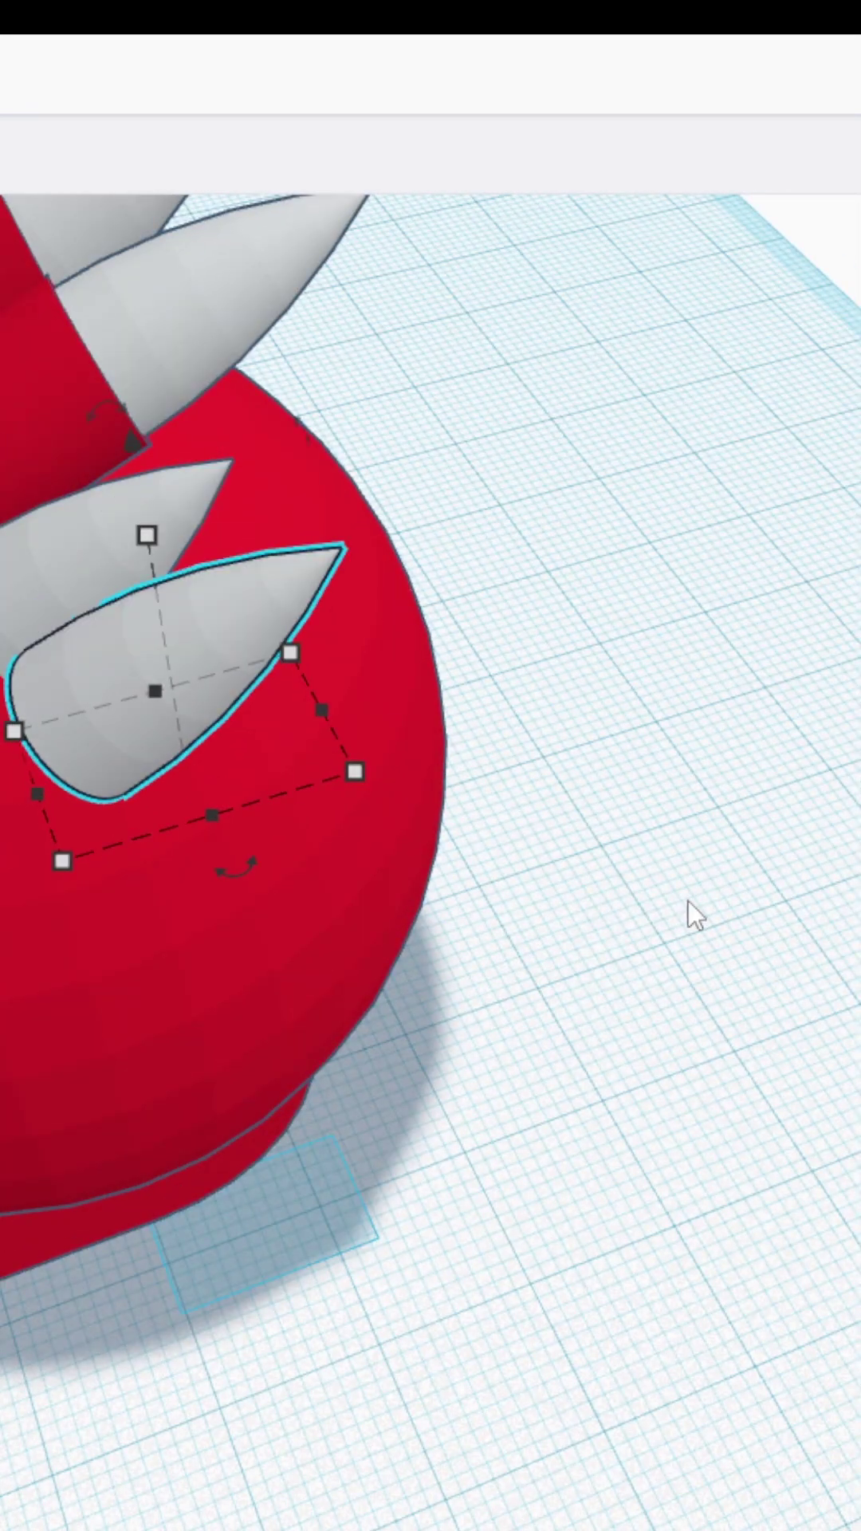
right_click_drag(713, 1155, 258, 806)
scroll(204, 664, "down", 2)
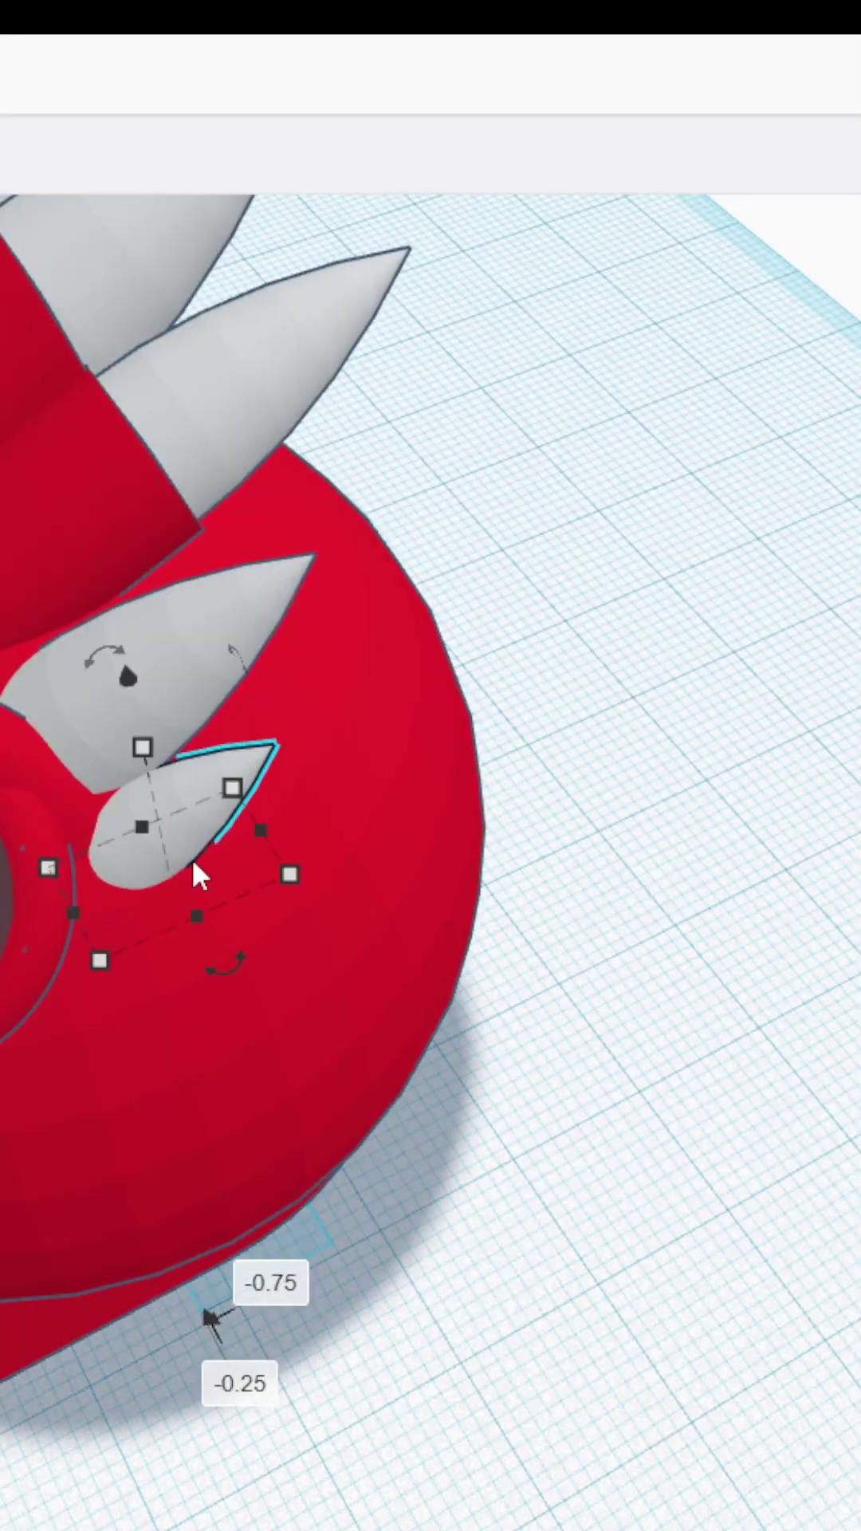
right_click_drag(192, 858, 478, 837)
scroll(235, 1051, "down", 2)
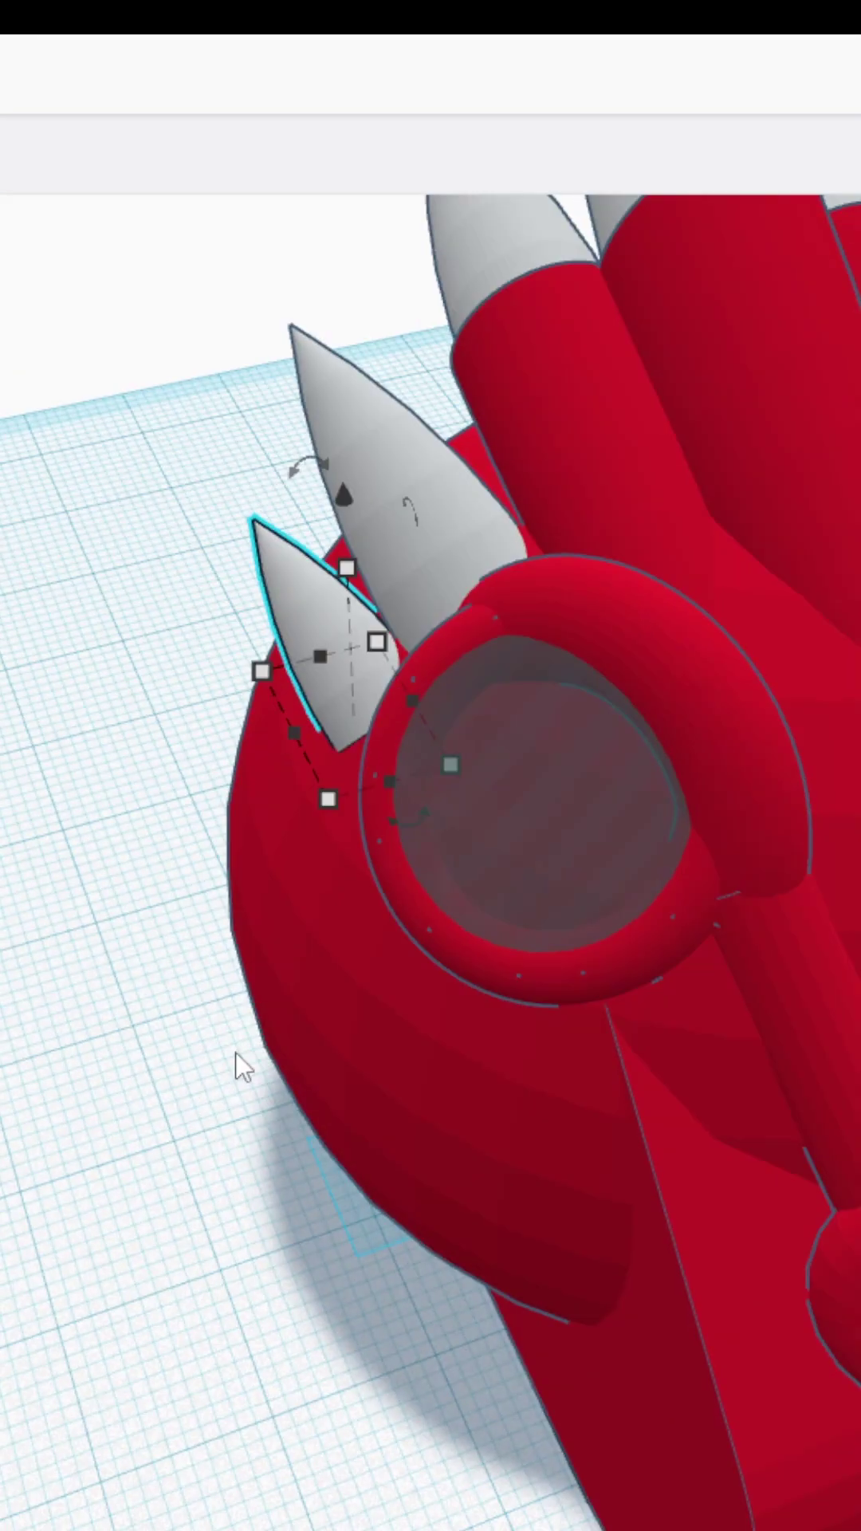
mouse_move(236, 1051)
right_mouse_down()
mouse_move(468, 1172)
mouse_move(755, 496)
right_mouse_up()
scroll(74, 413, "down", 2)
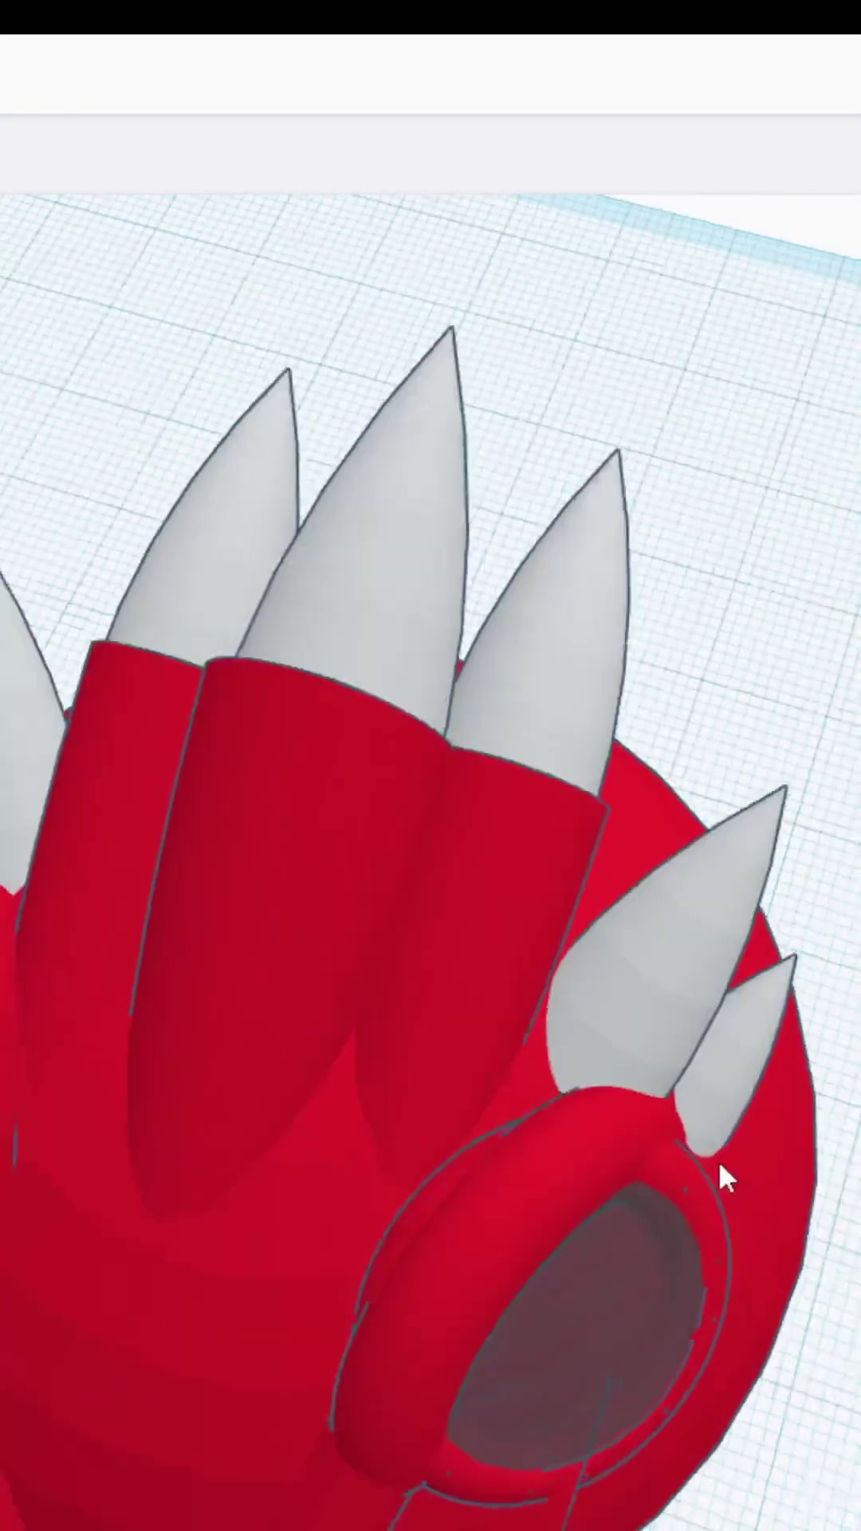
mouse_move(718, 1159)
right_mouse_down()
mouse_move(418, 759)
mouse_move(718, 539)
mouse_move(481, 959)
right_mouse_up()
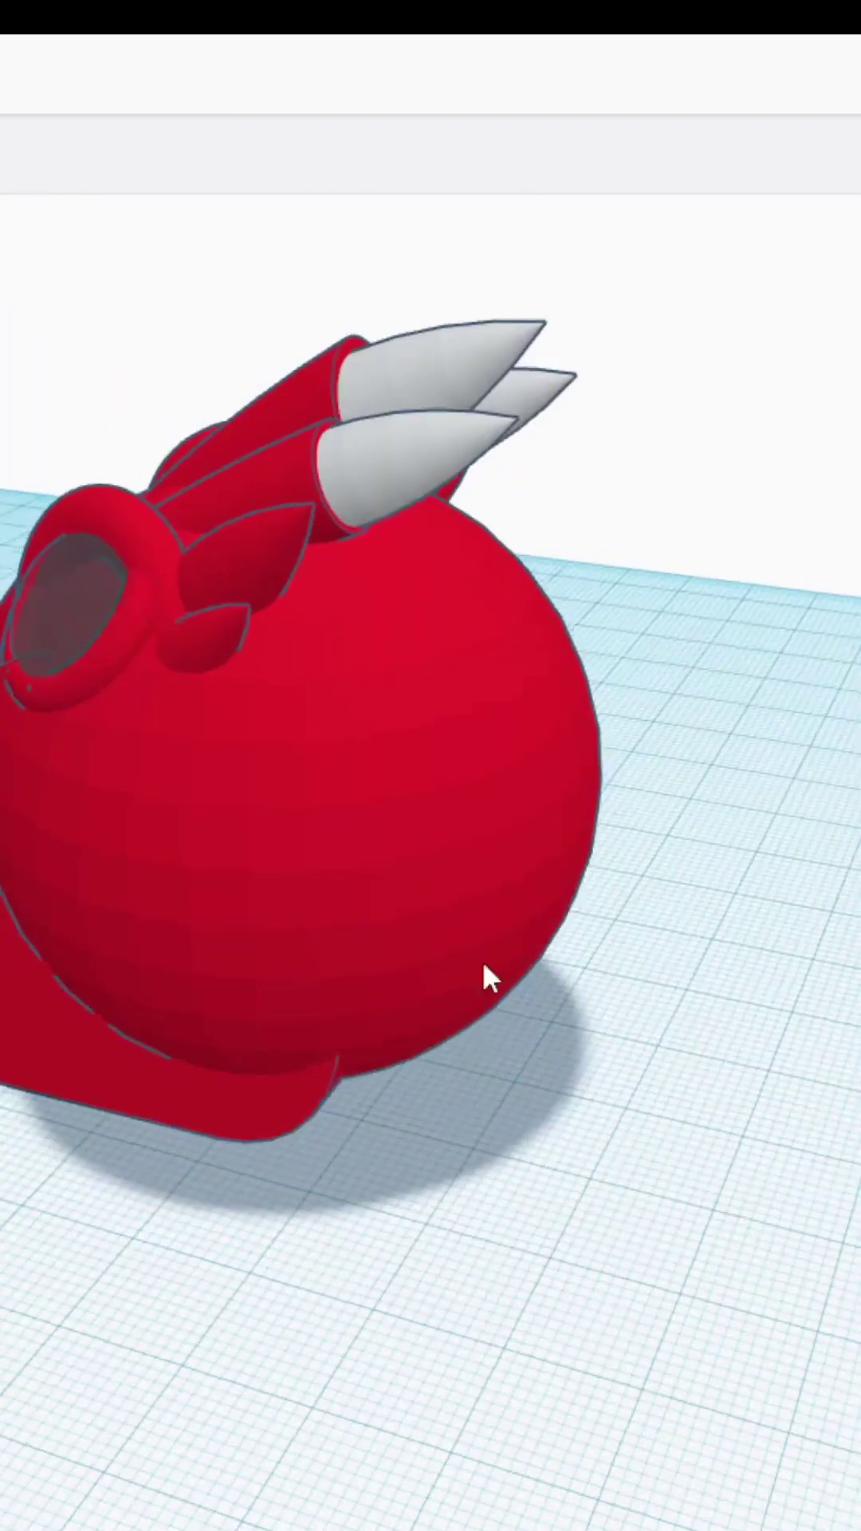
Group a hole box against the head to trim it and lower the model below the workplane.
left_click(684, 1139)
mouse_move(722, 963)
right_mouse_down()
mouse_move(787, 1162)
mouse_move(116, 992)
right_mouse_up()
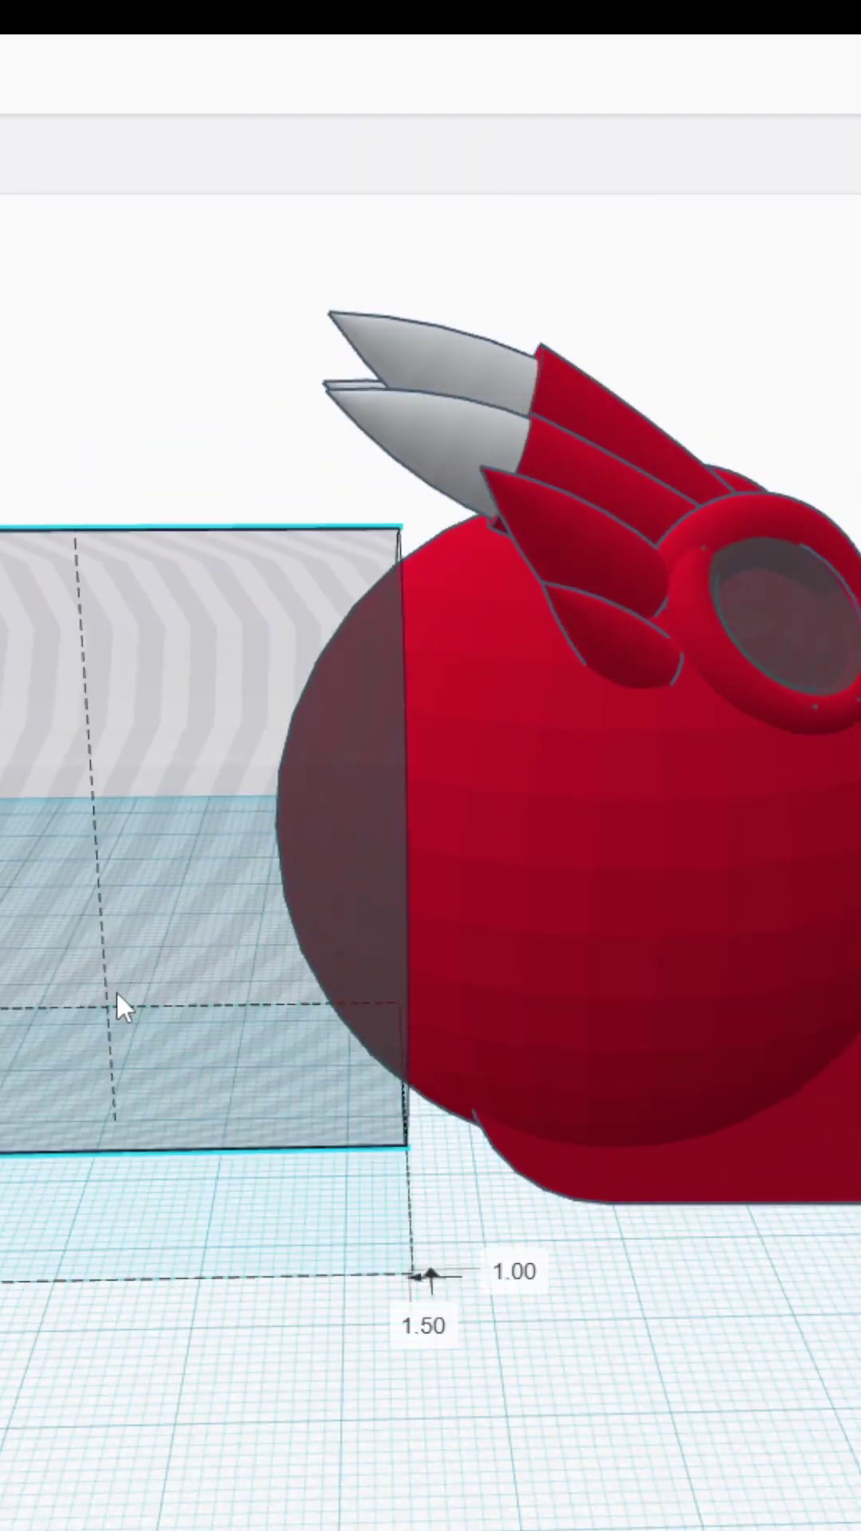
scroll(400, 1281, "up", 3)
scroll(711, 1206, "down", 3)
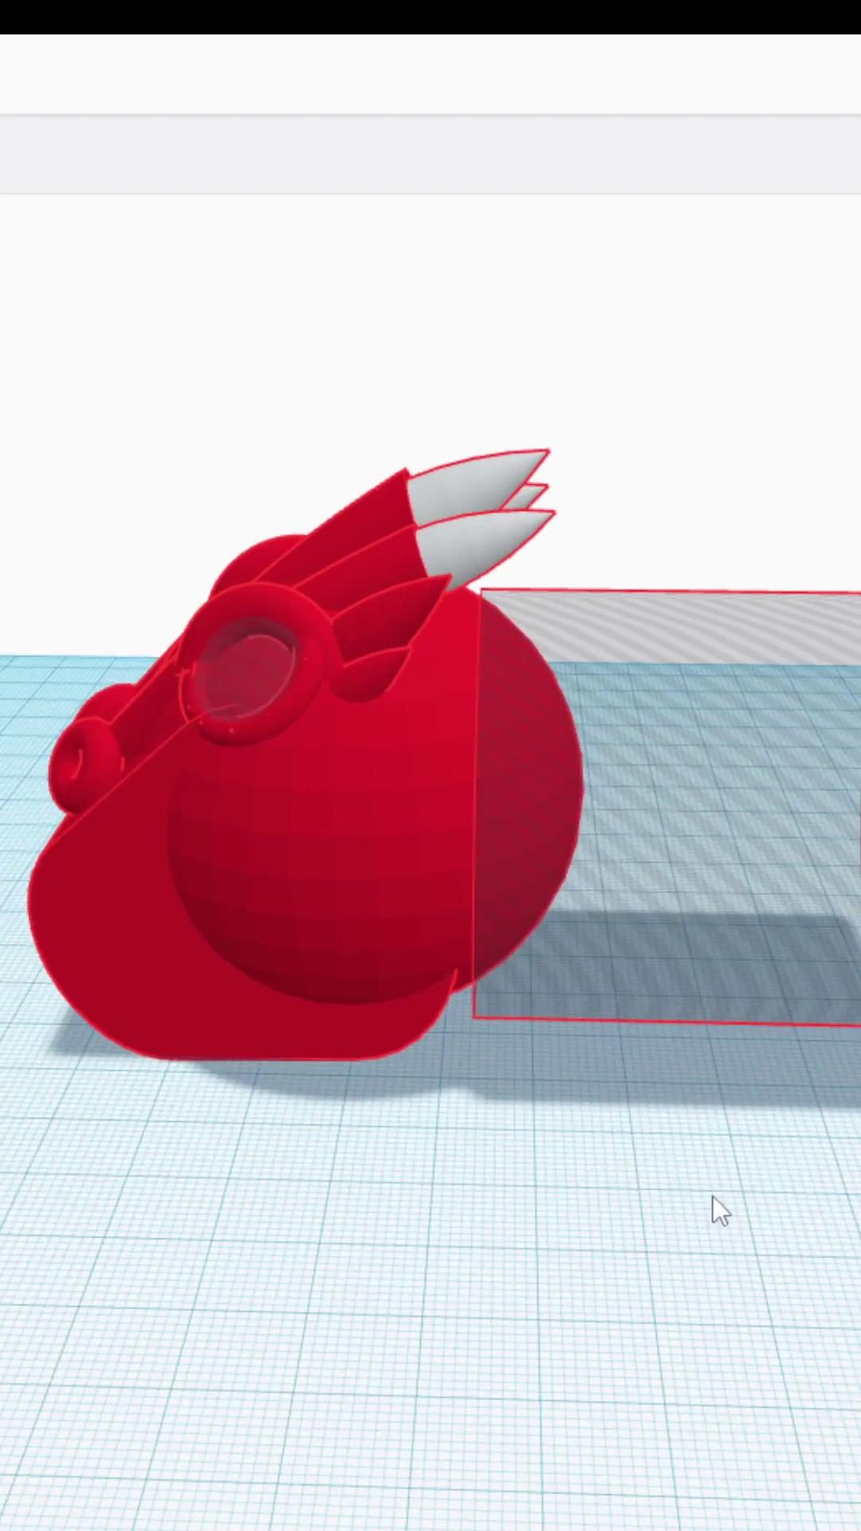
mouse_move(711, 1206)
right_mouse_down()
mouse_move(434, 940)
mouse_move(713, 1203)
right_mouse_up()
key("ctrl+g")
left_click_drag(358, 487, 360, 519)
Lower a hole box to -20.50 under the head and group it to slice the bottom flat.
left_click(410, 1247)
left_click_drag(376, 992, 375, 1155)
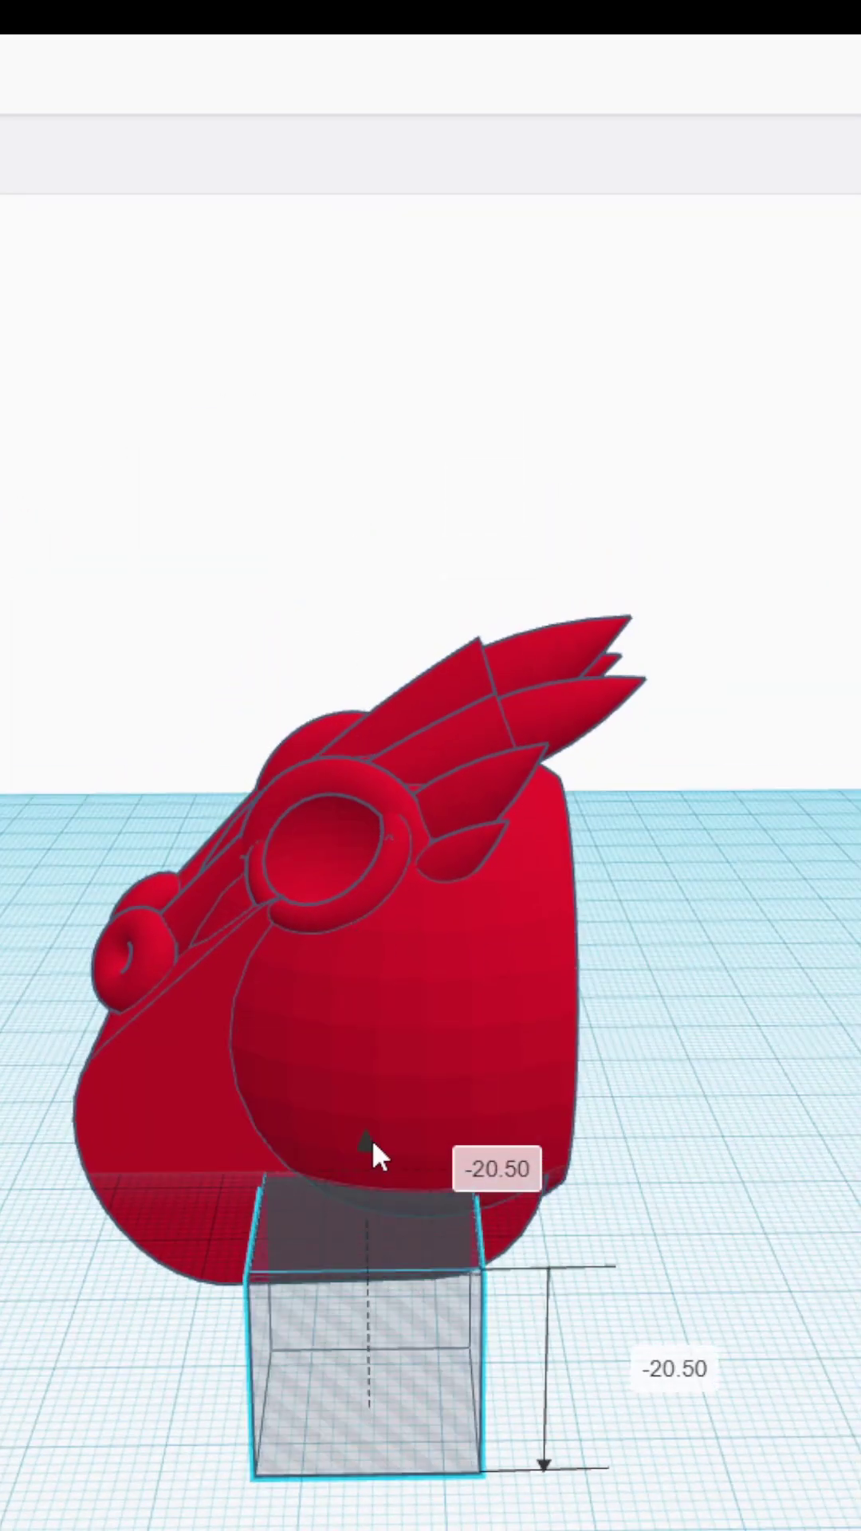
right_click_drag(373, 1141, 803, 1220)
mouse_move(342, 1435)
right_mouse_down()
mouse_move(210, 1105)
mouse_move(617, 982)
right_mouse_up()
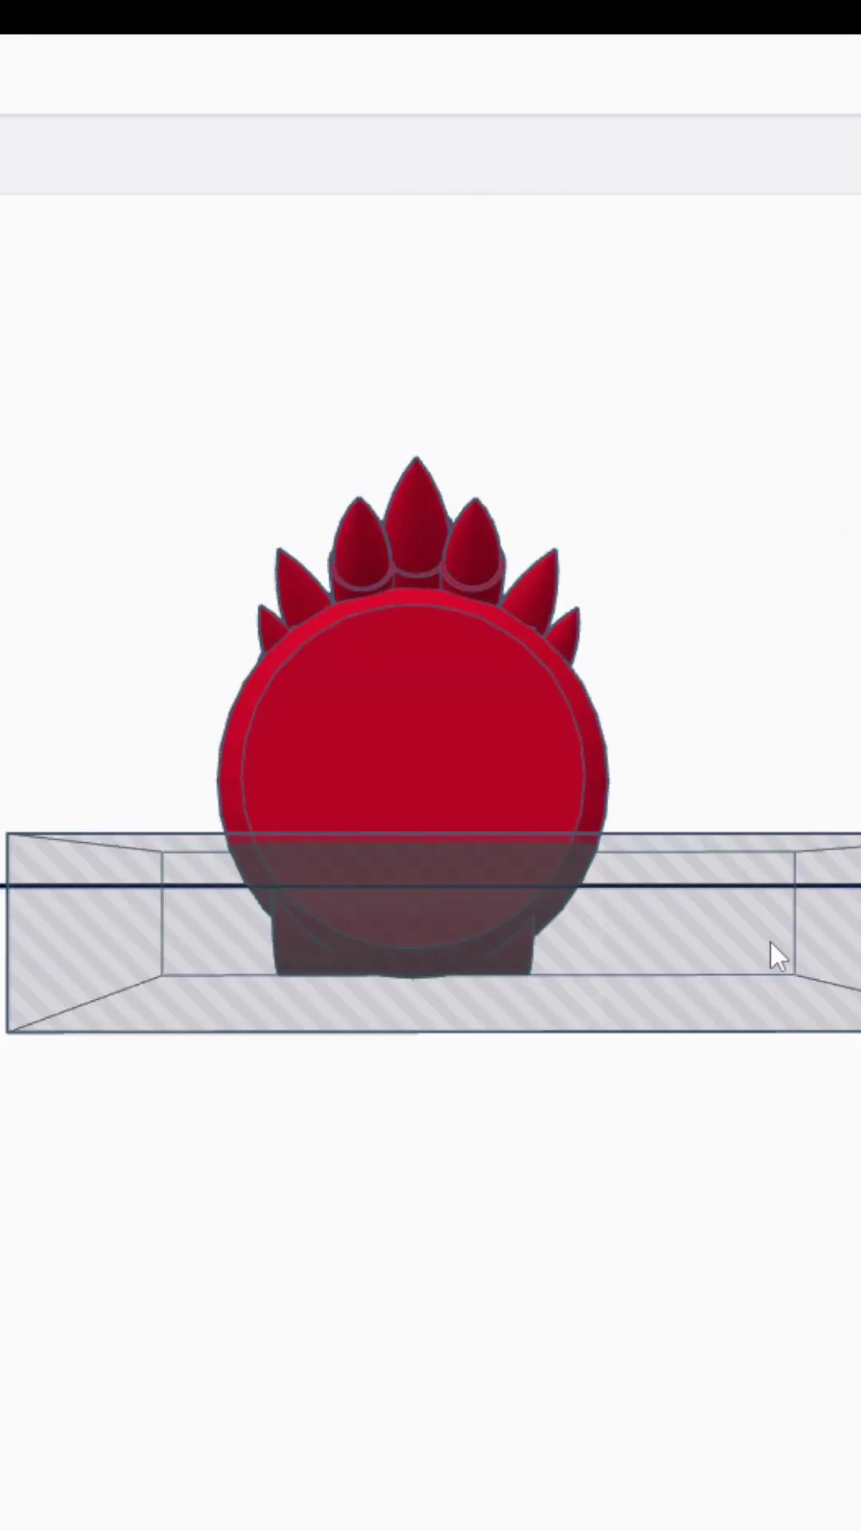
left_click_drag(494, 1070, 494, 1124)
key("ctrl+g")
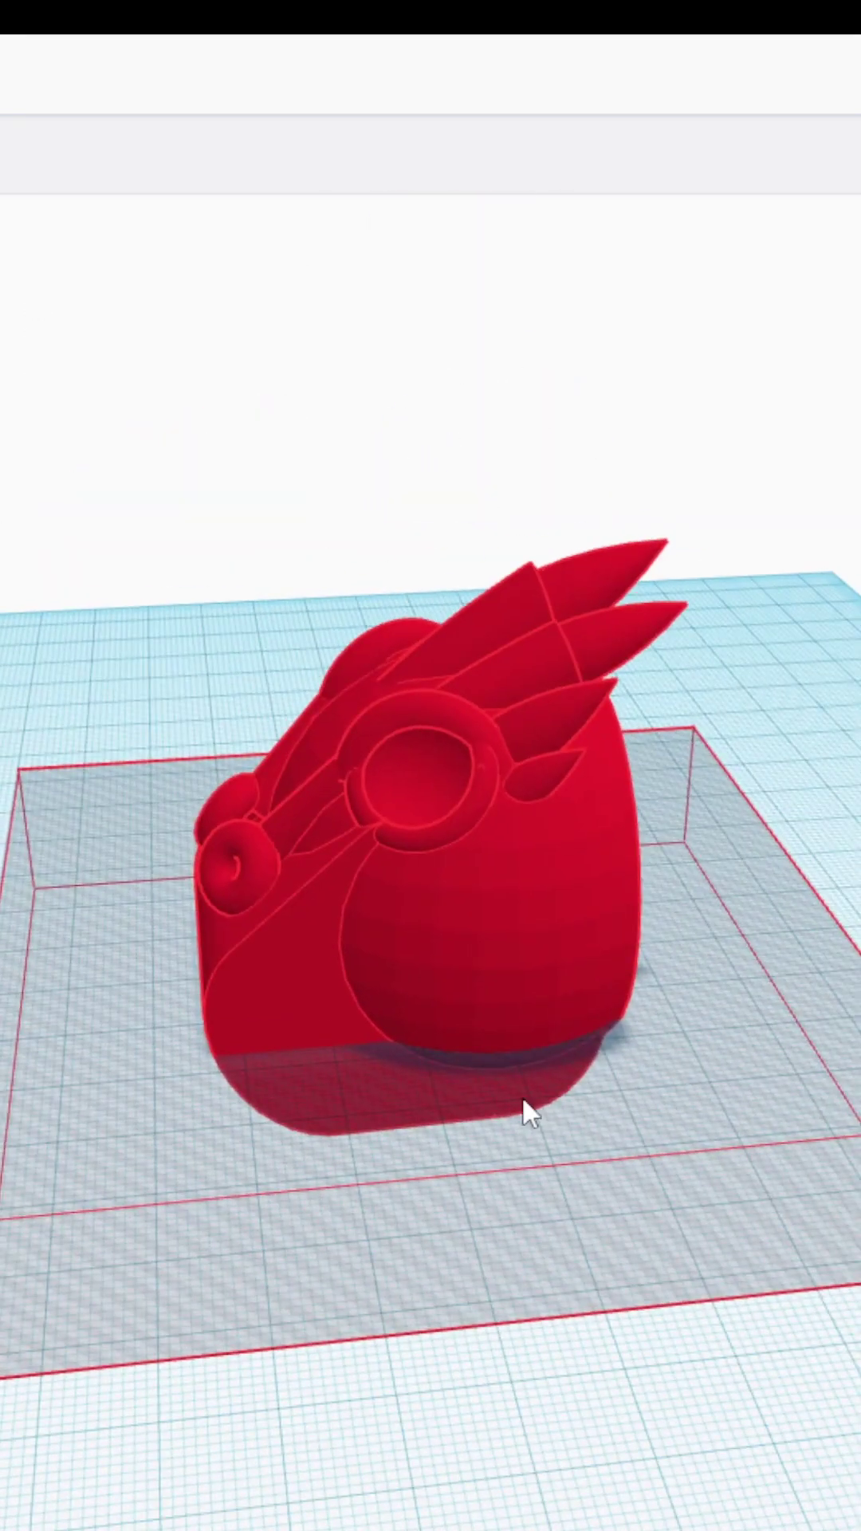
mouse_move(495, 1124)
right_mouse_down()
mouse_move(69, 1098)
mouse_move(800, 1176)
mouse_move(616, 1164)
mouse_move(188, 1203)
mouse_move(580, 1107)
right_mouse_up()
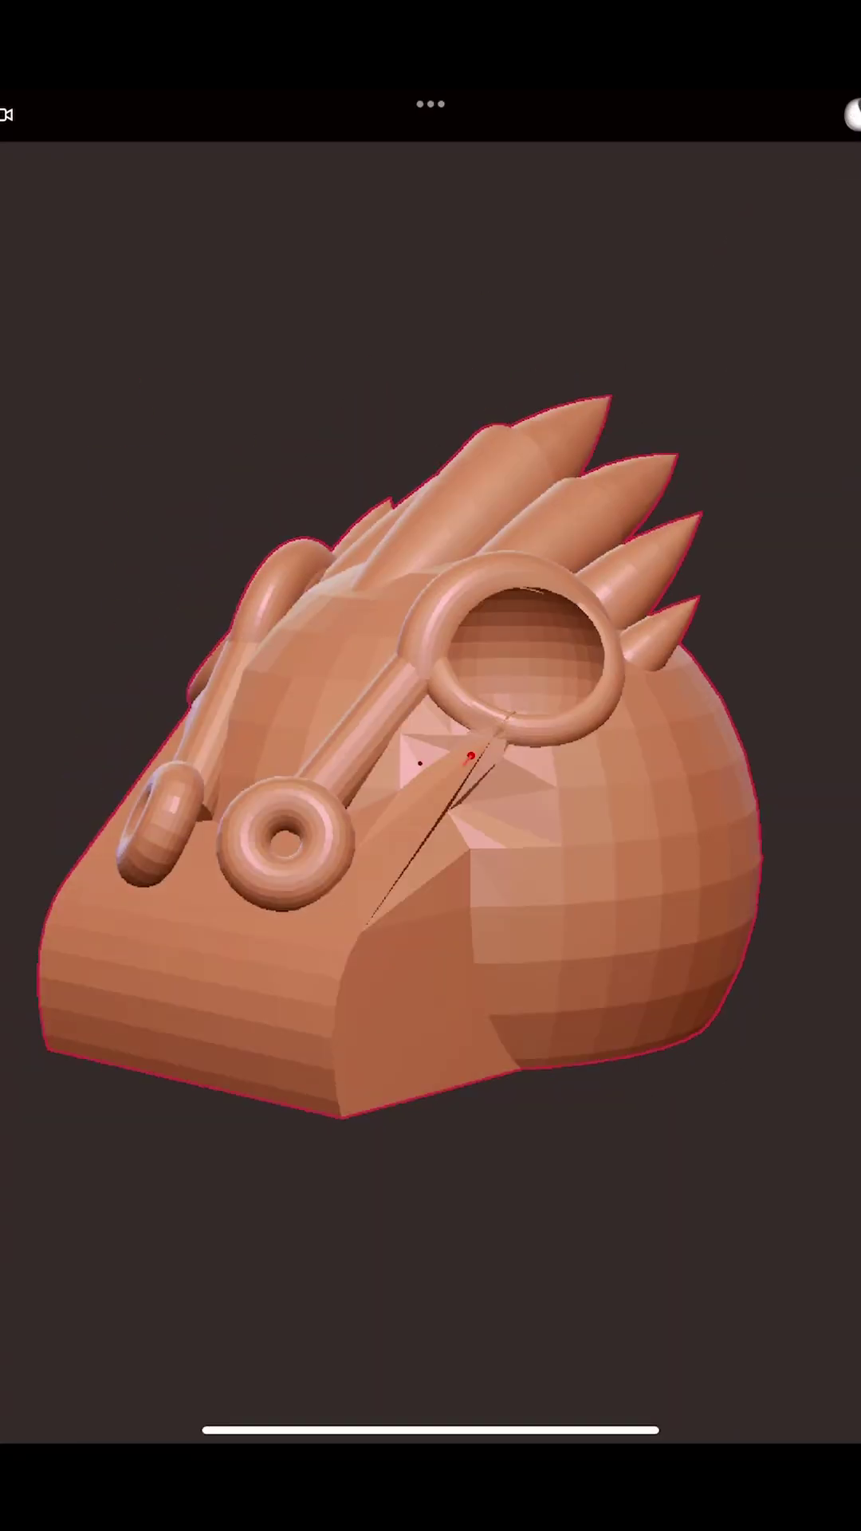
Orbit around the eye ring and turn to face the snout and nostrils for smoothing.
left_click_drag(430, 765, 411, 717)
scroll(383, 651, "up", 5)
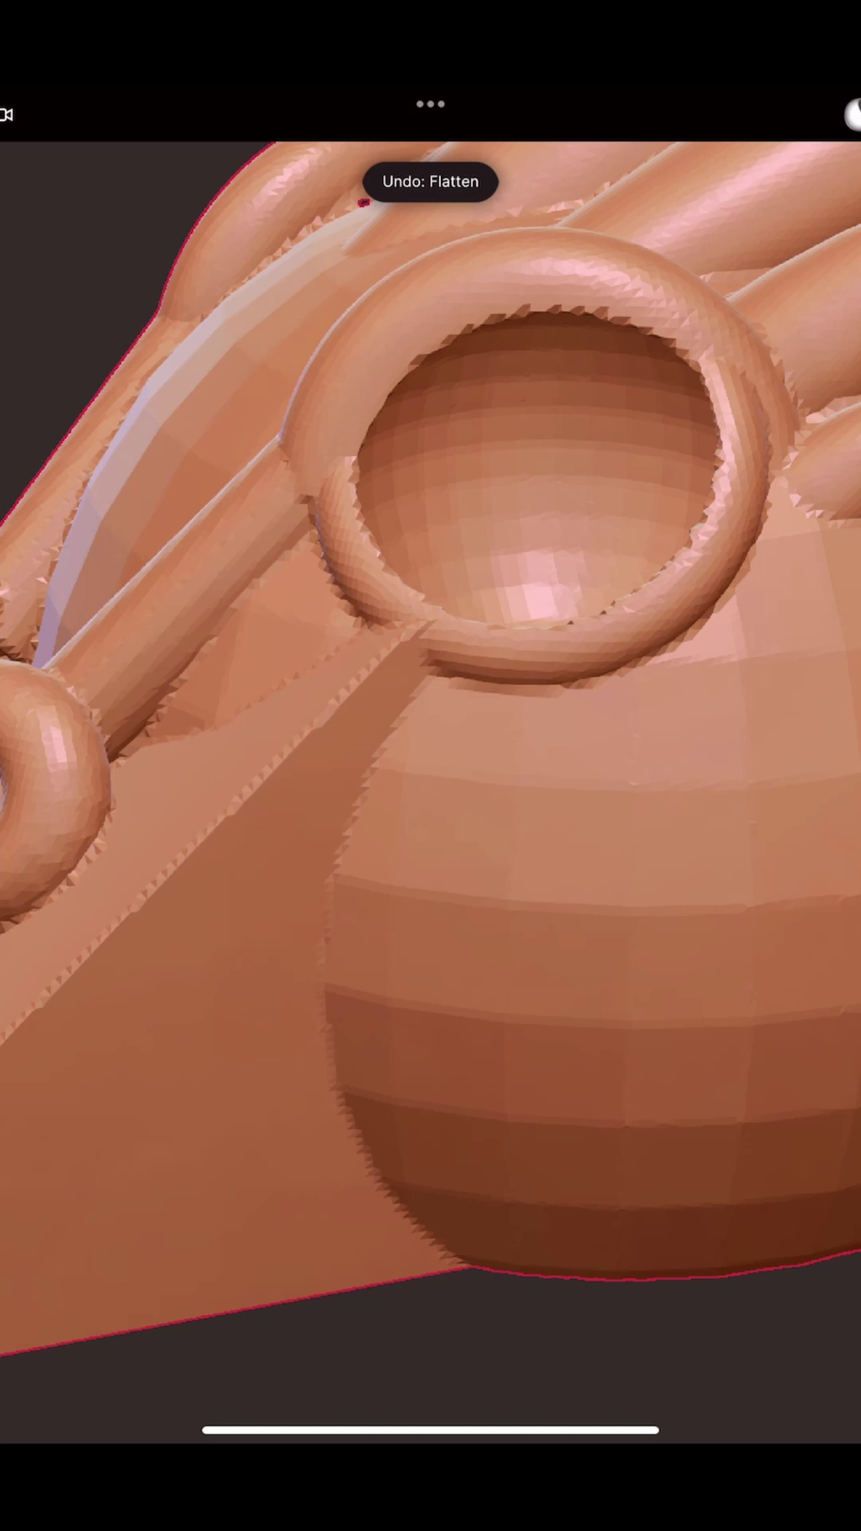
mouse_move(364, 202)
left_mouse_down()
mouse_move(672, 805)
mouse_move(554, 772)
mouse_move(695, 1024)
left_mouse_up()
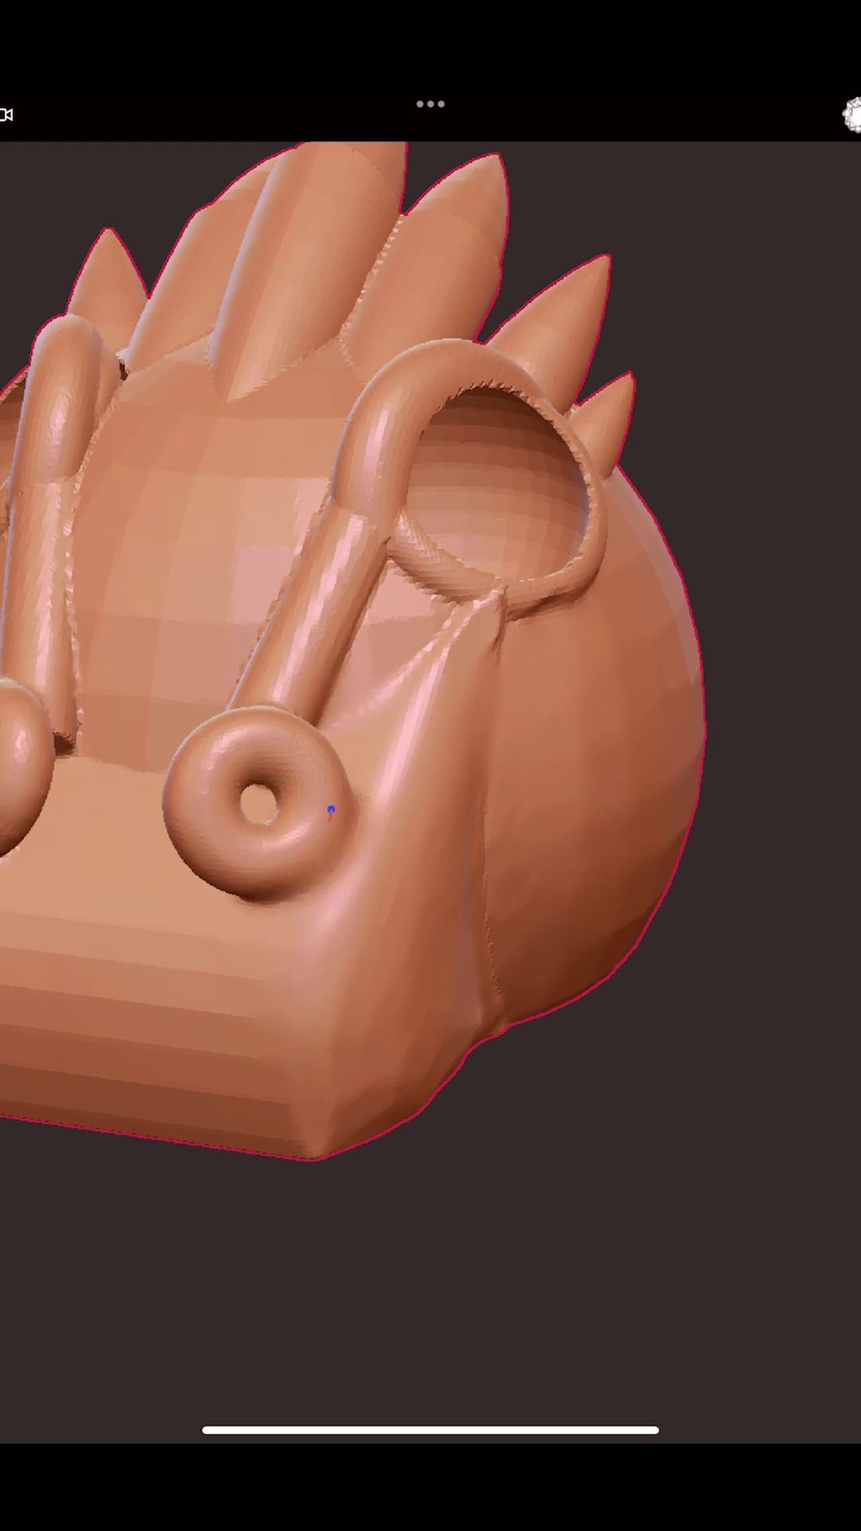
left_click_drag(550, 751, 484, 1030)
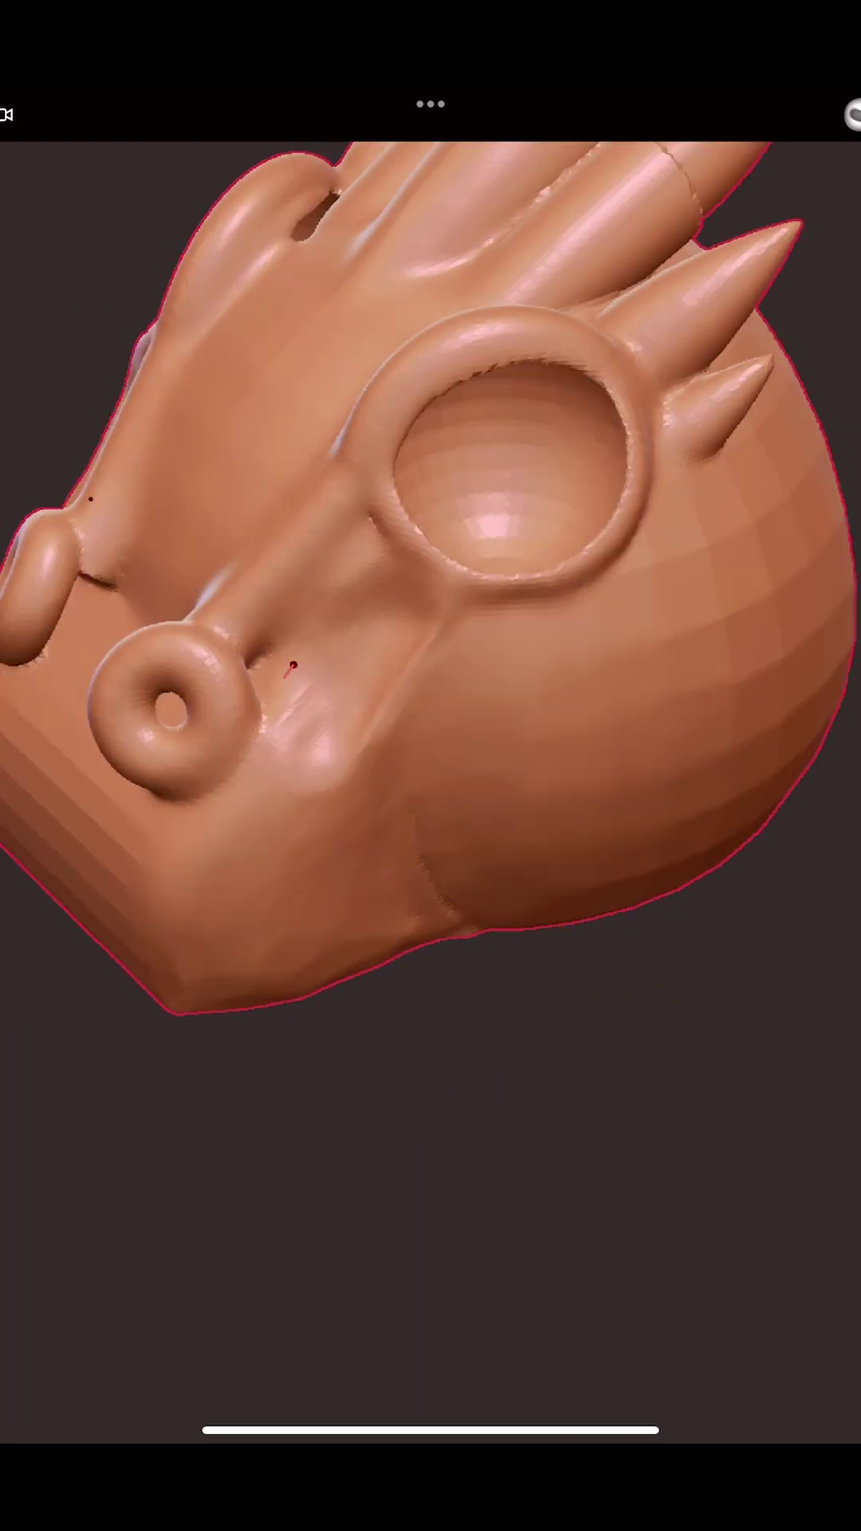
left_click_drag(29, 685, 567, 872)
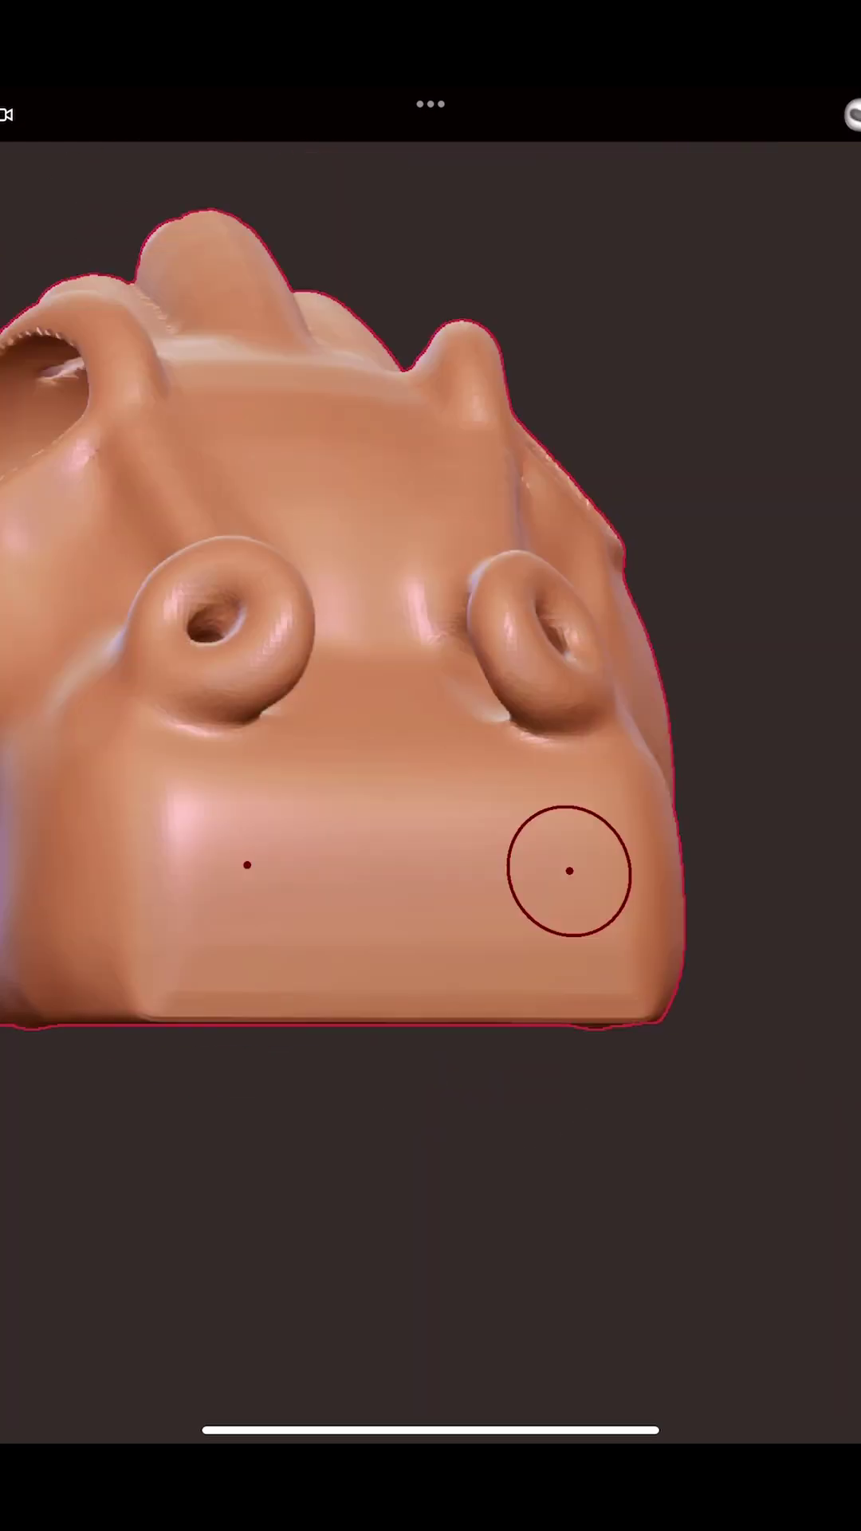
scroll(446, 766, "up", 5)
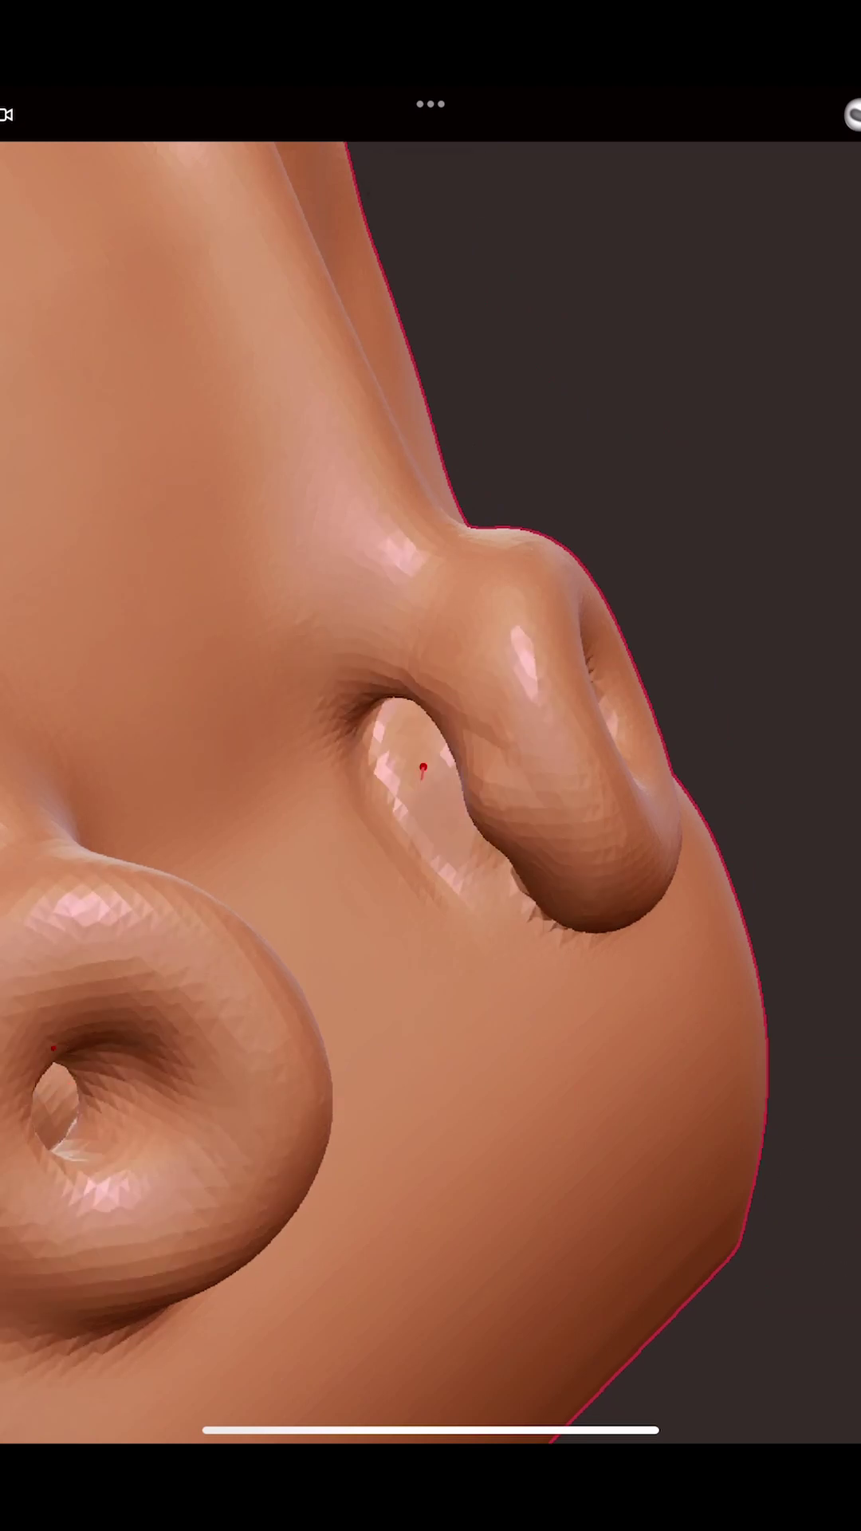
Undo a stray stroke, then smooth the ridge beside the nostril from above.
mouse_move(422, 766)
left_mouse_down()
mouse_move(502, 909)
mouse_move(669, 1052)
mouse_move(614, 687)
mouse_move(396, 814)
left_mouse_up()
key("ctrl+z")
scroll(707, 1101, "up", 3)
scroll(675, 841, "down", 5)
scroll(396, 814, "up", 3)
left_click_drag(287, 964, 154, 703)
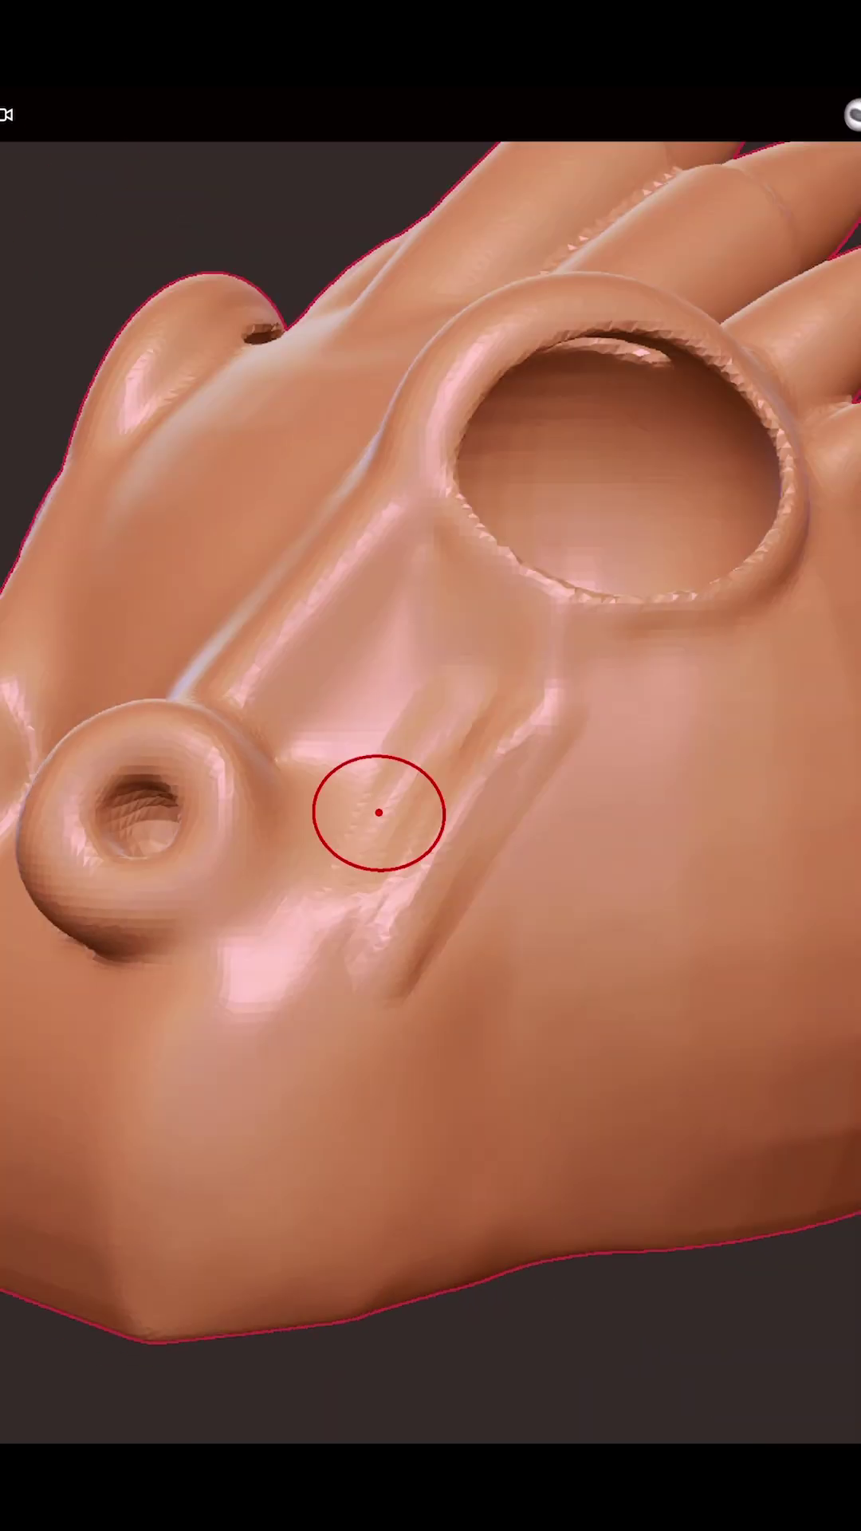
left_click_drag(378, 811, 444, 832)
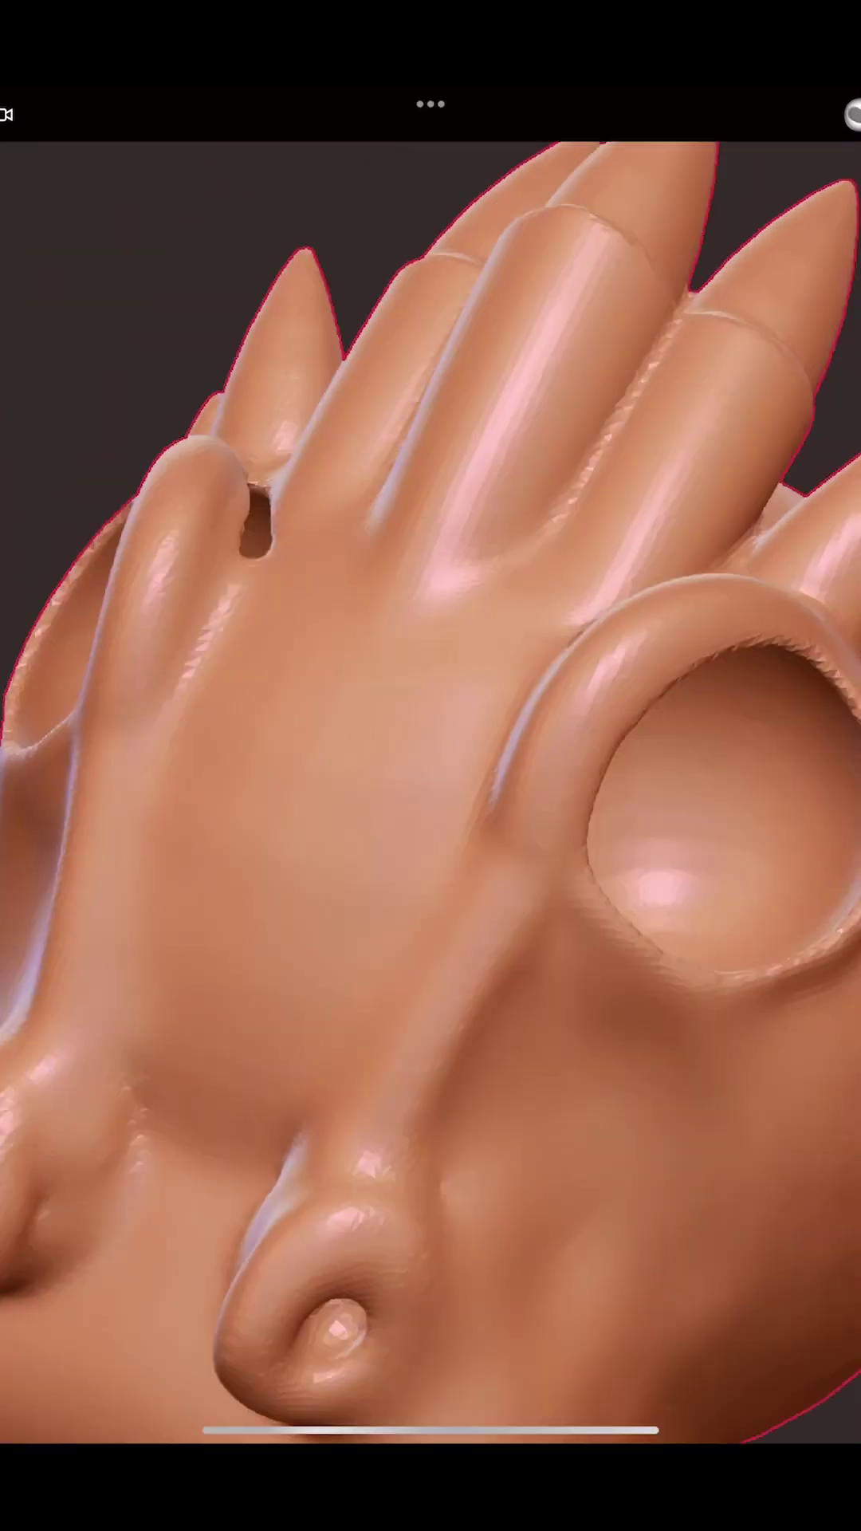
Turn the head from a three-quarter view round to the left profile for the lip work.
left_click_drag(456, 547, 443, 670)
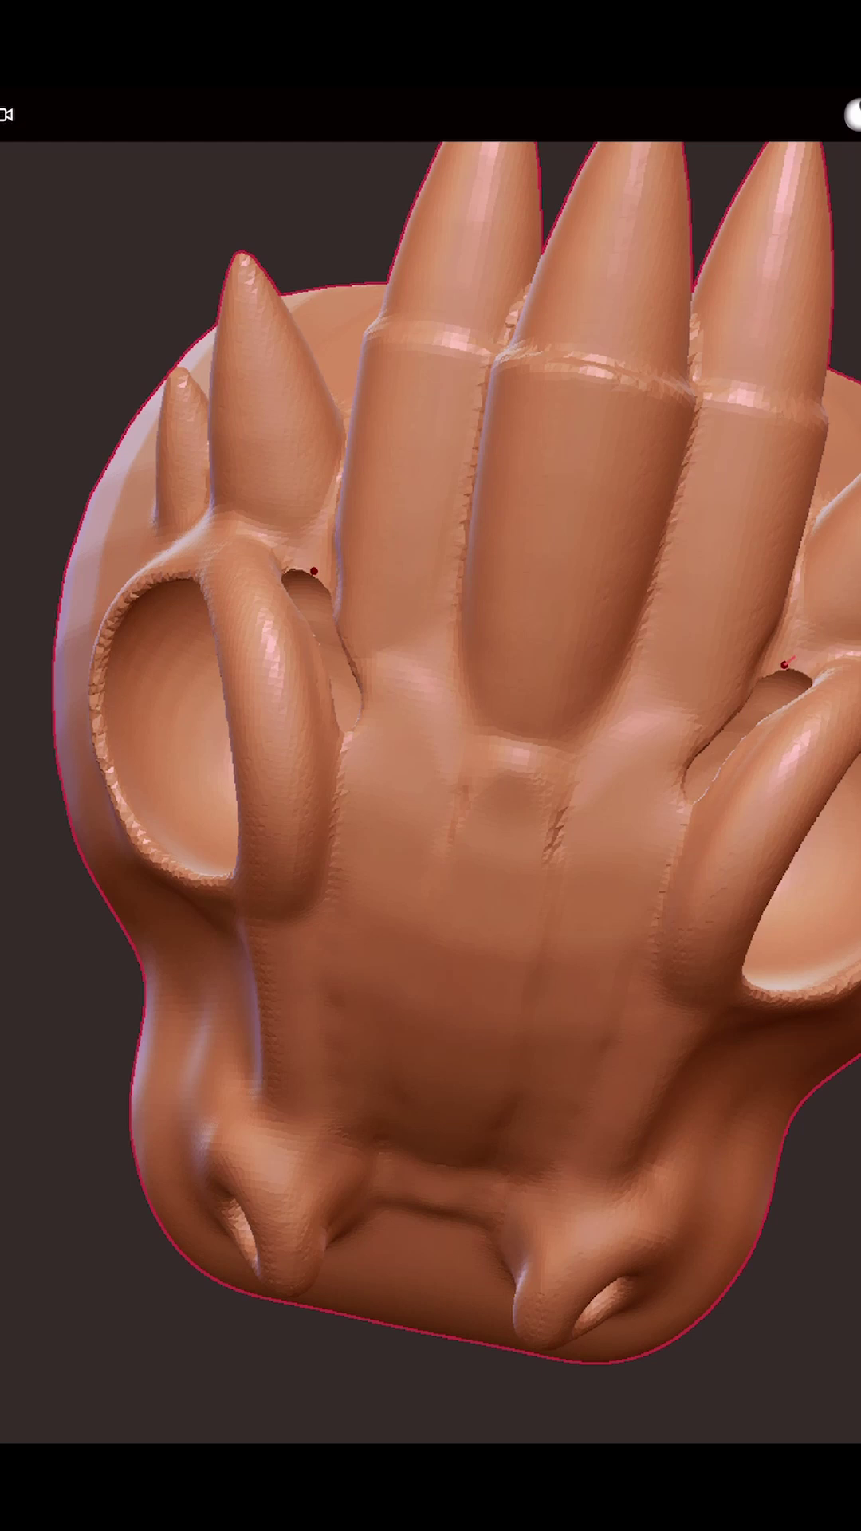
left_click_drag(345, 729, 359, 1077)
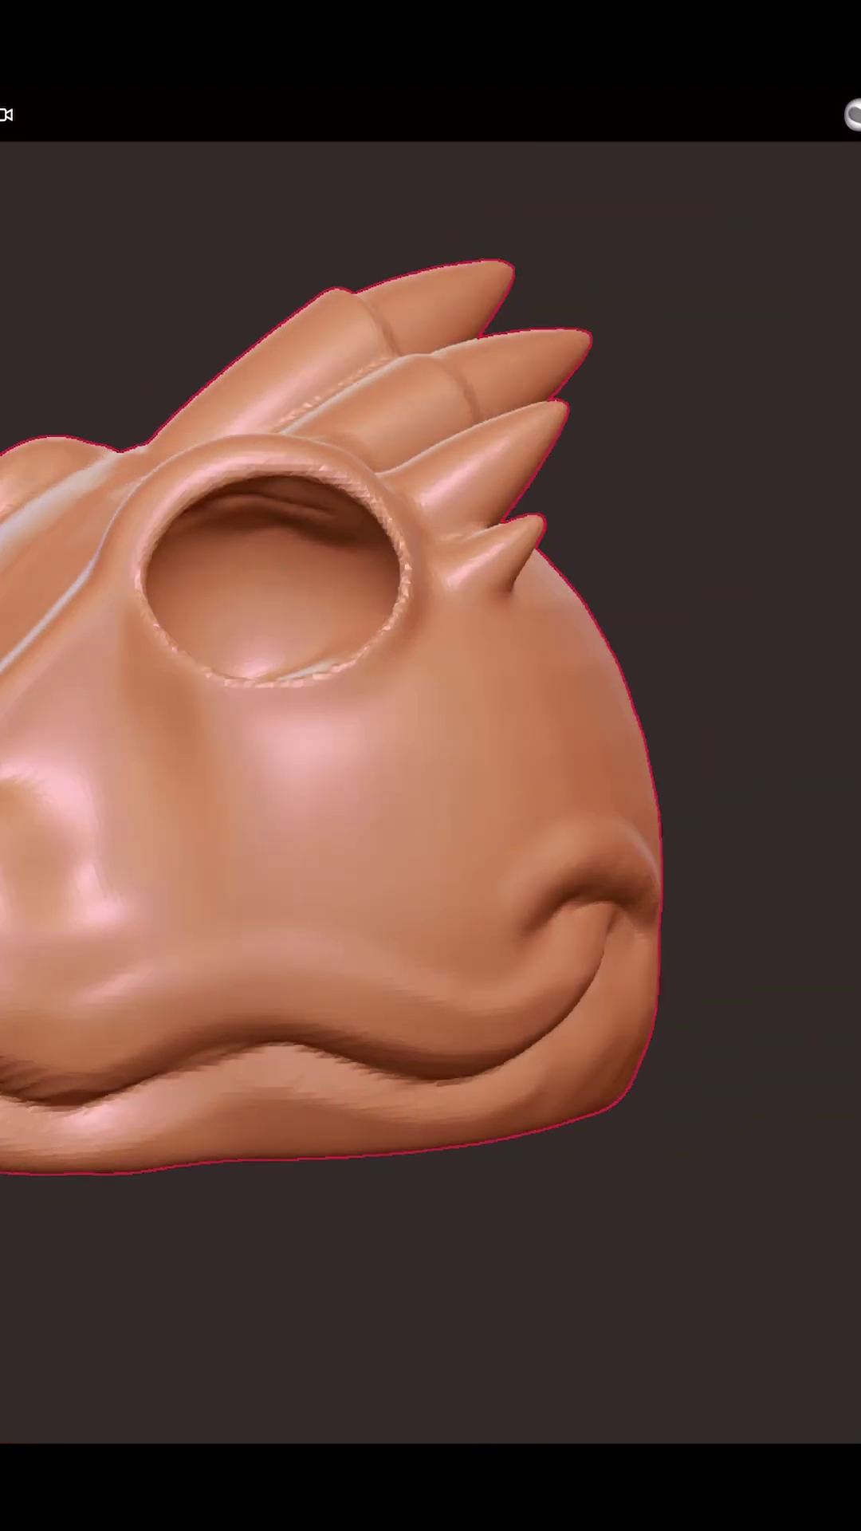
Raise a clay ridge along the upper lip and crease it into segments.
mouse_move(614, 1167)
left_mouse_down()
mouse_move(800, 1080)
mouse_move(407, 895)
mouse_move(735, 1124)
left_mouse_up()
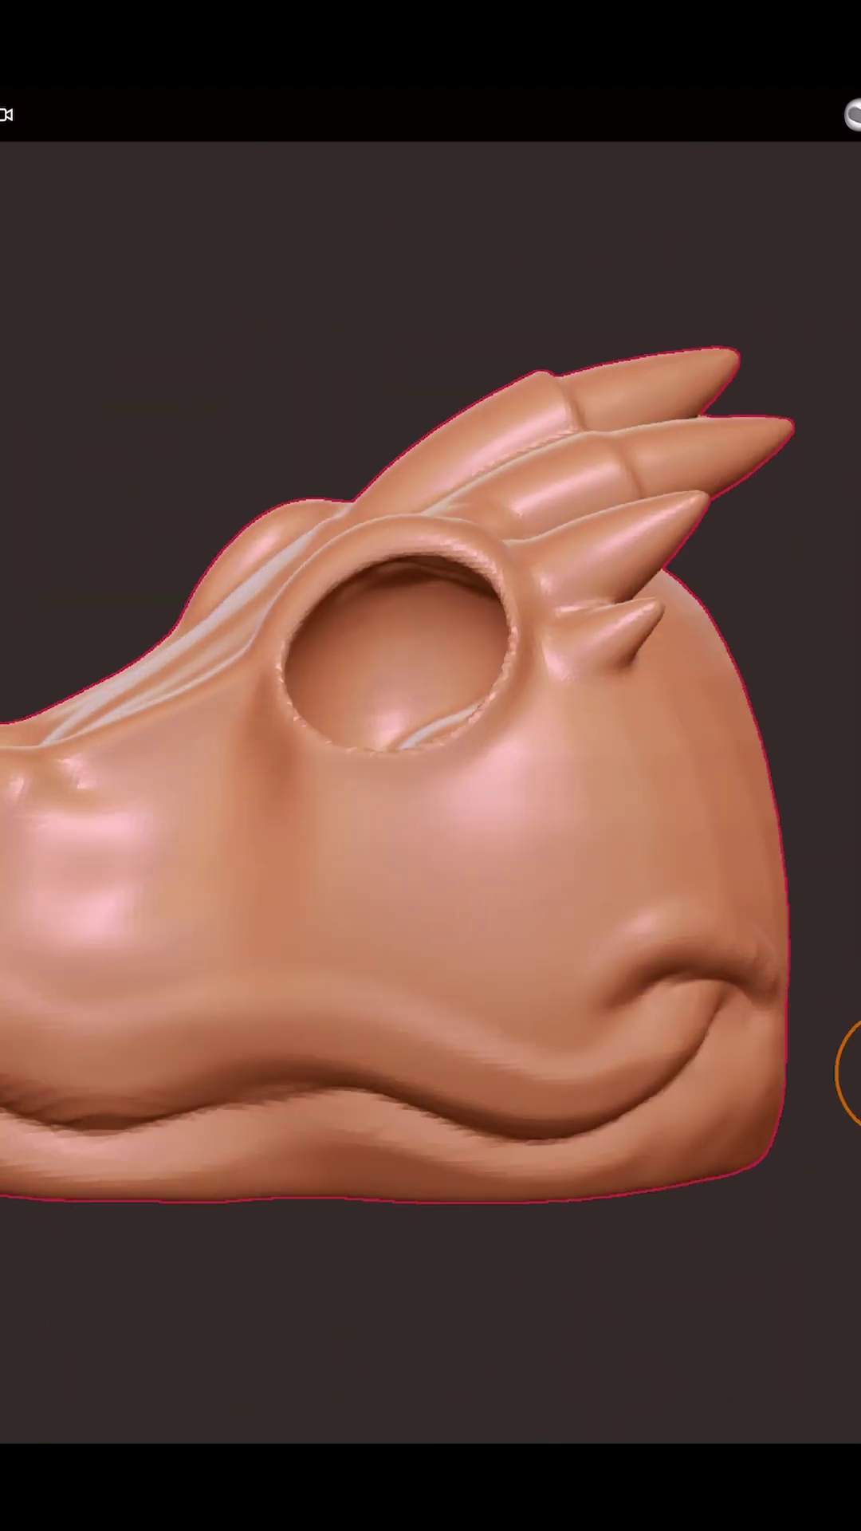
left_click_drag(801, 830, 316, 853)
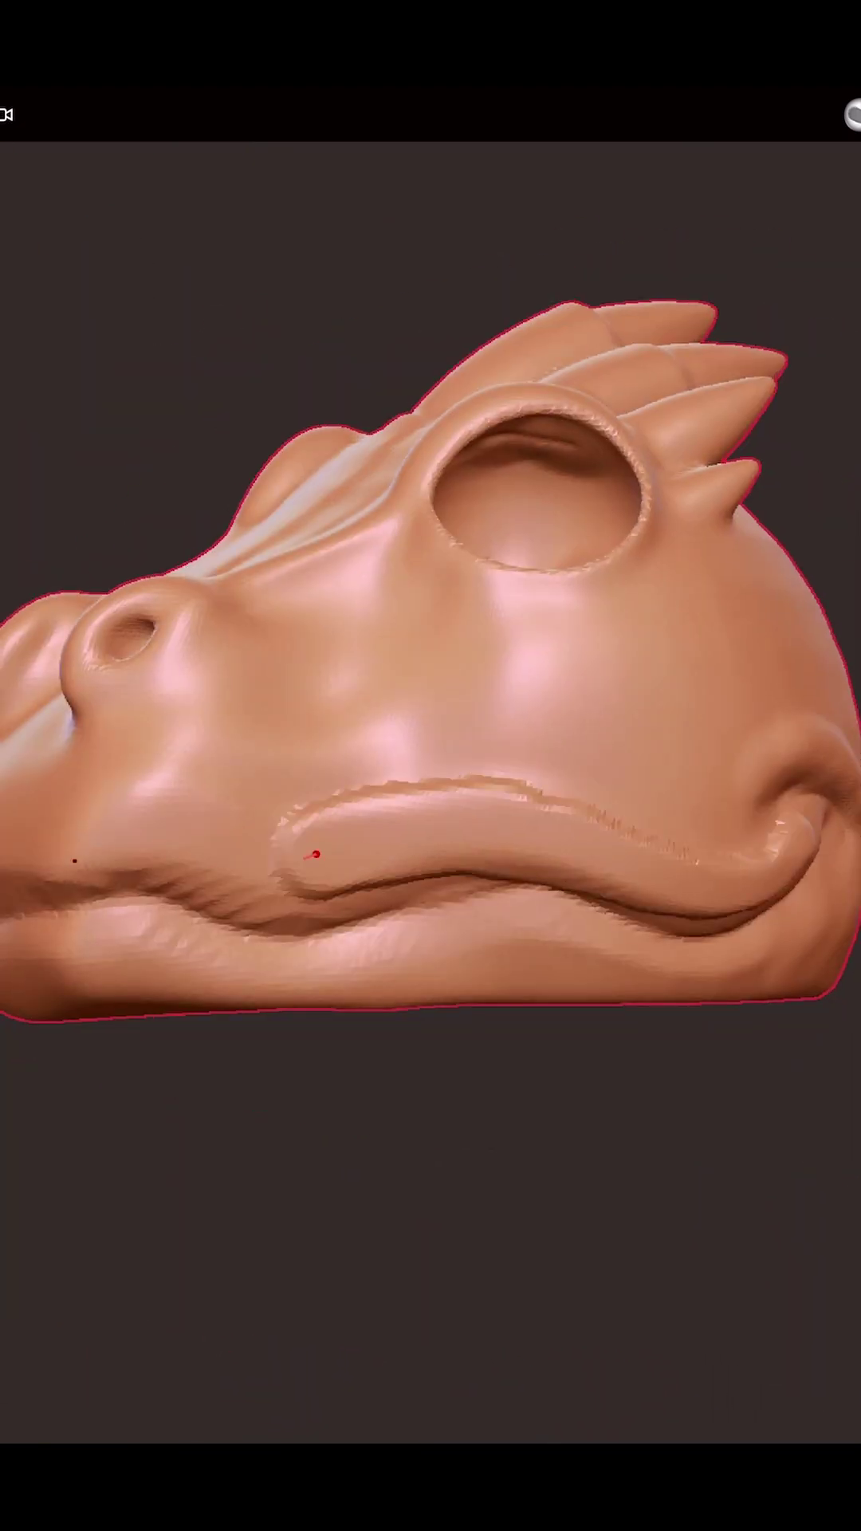
mouse_move(773, 821)
left_mouse_down()
mouse_move(854, 1230)
mouse_move(495, 925)
left_mouse_up()
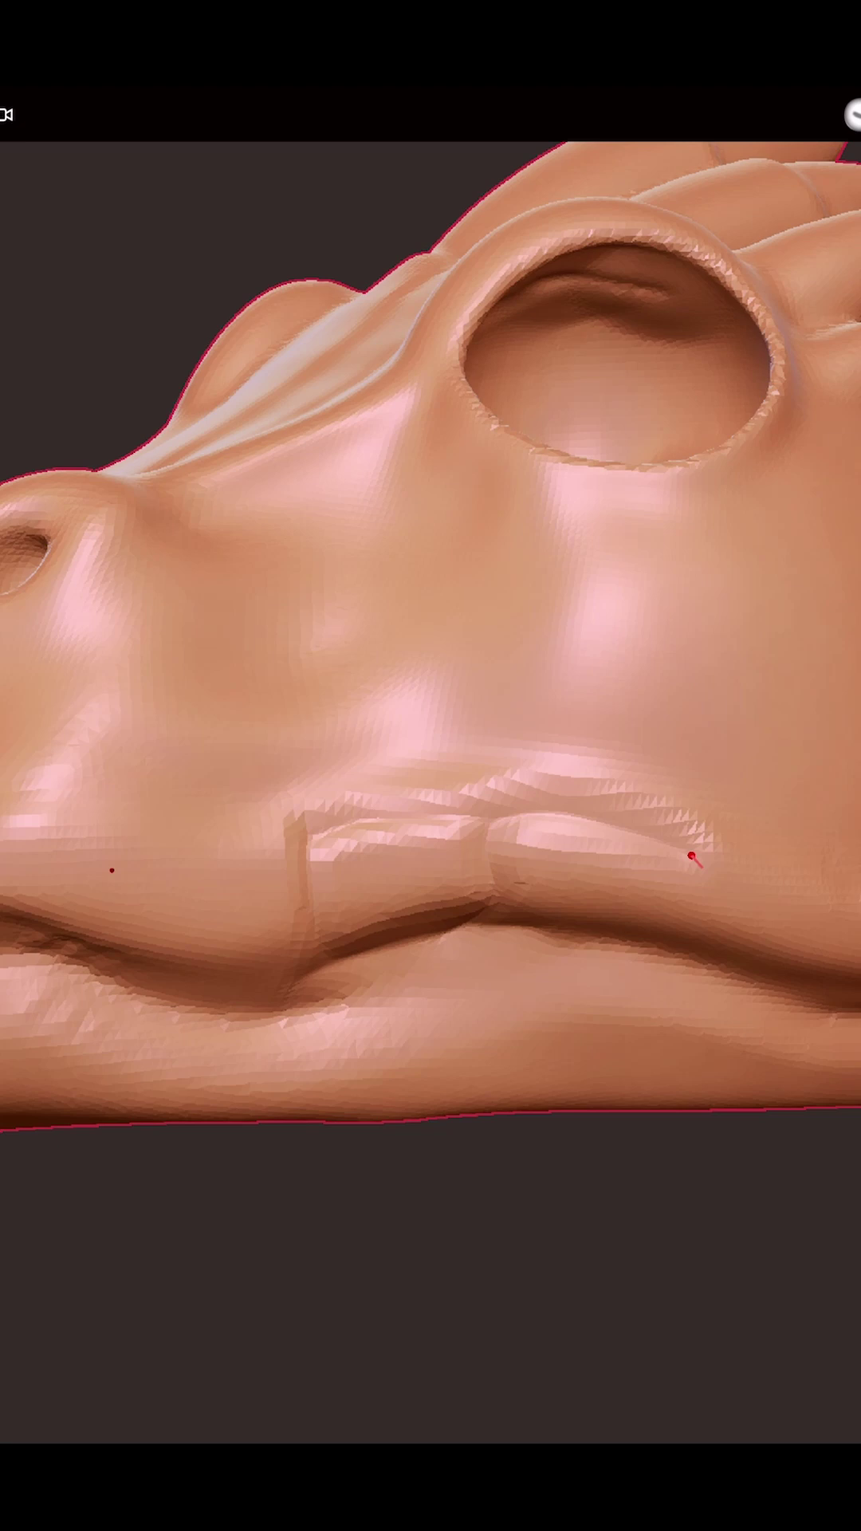
left_click_drag(354, 960, 478, 993)
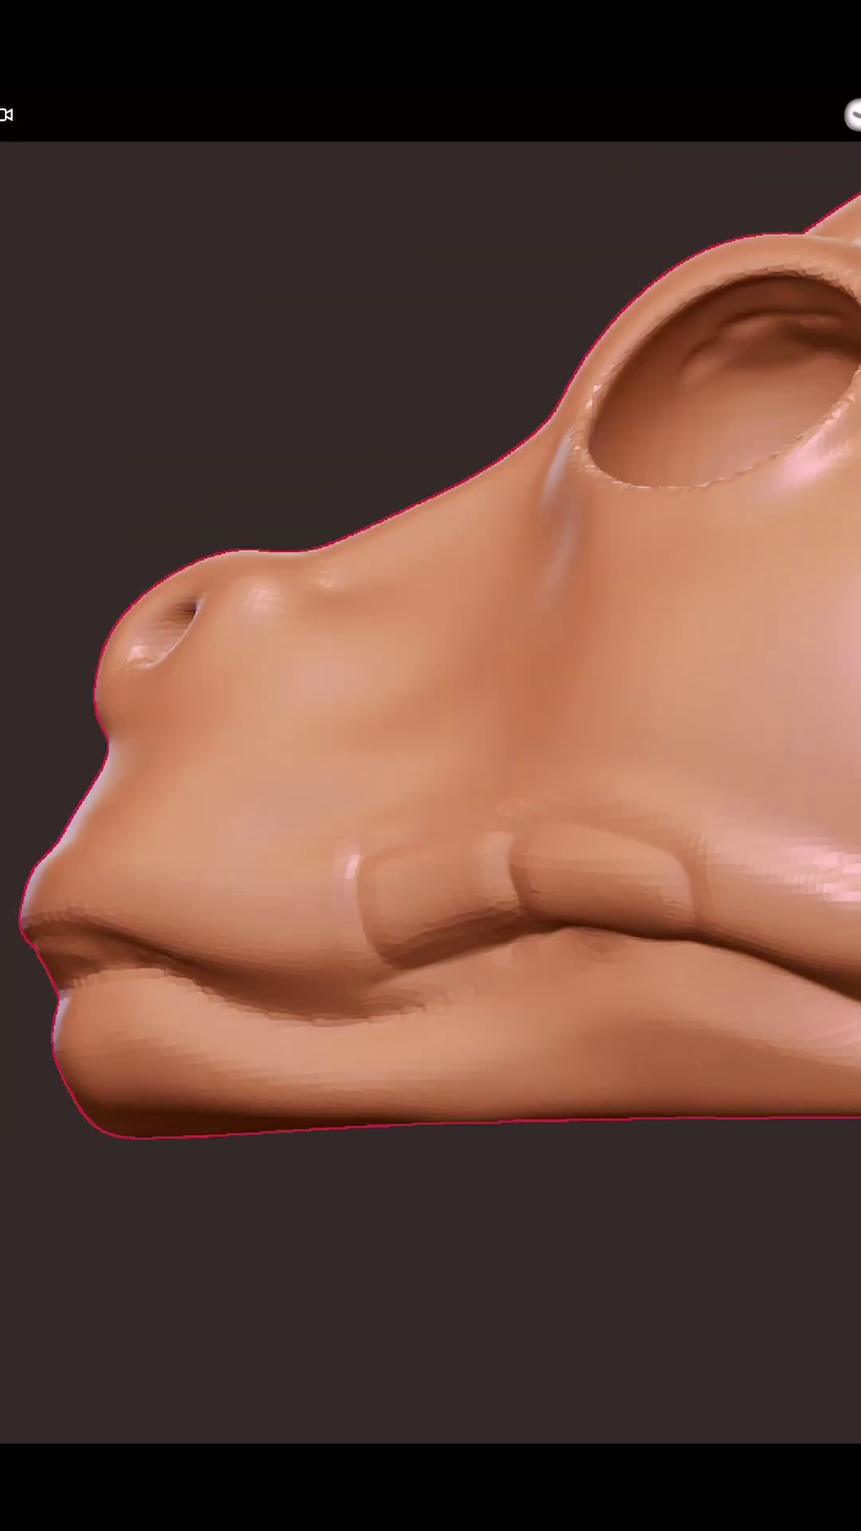
left_click_drag(846, 905, 822, 957)
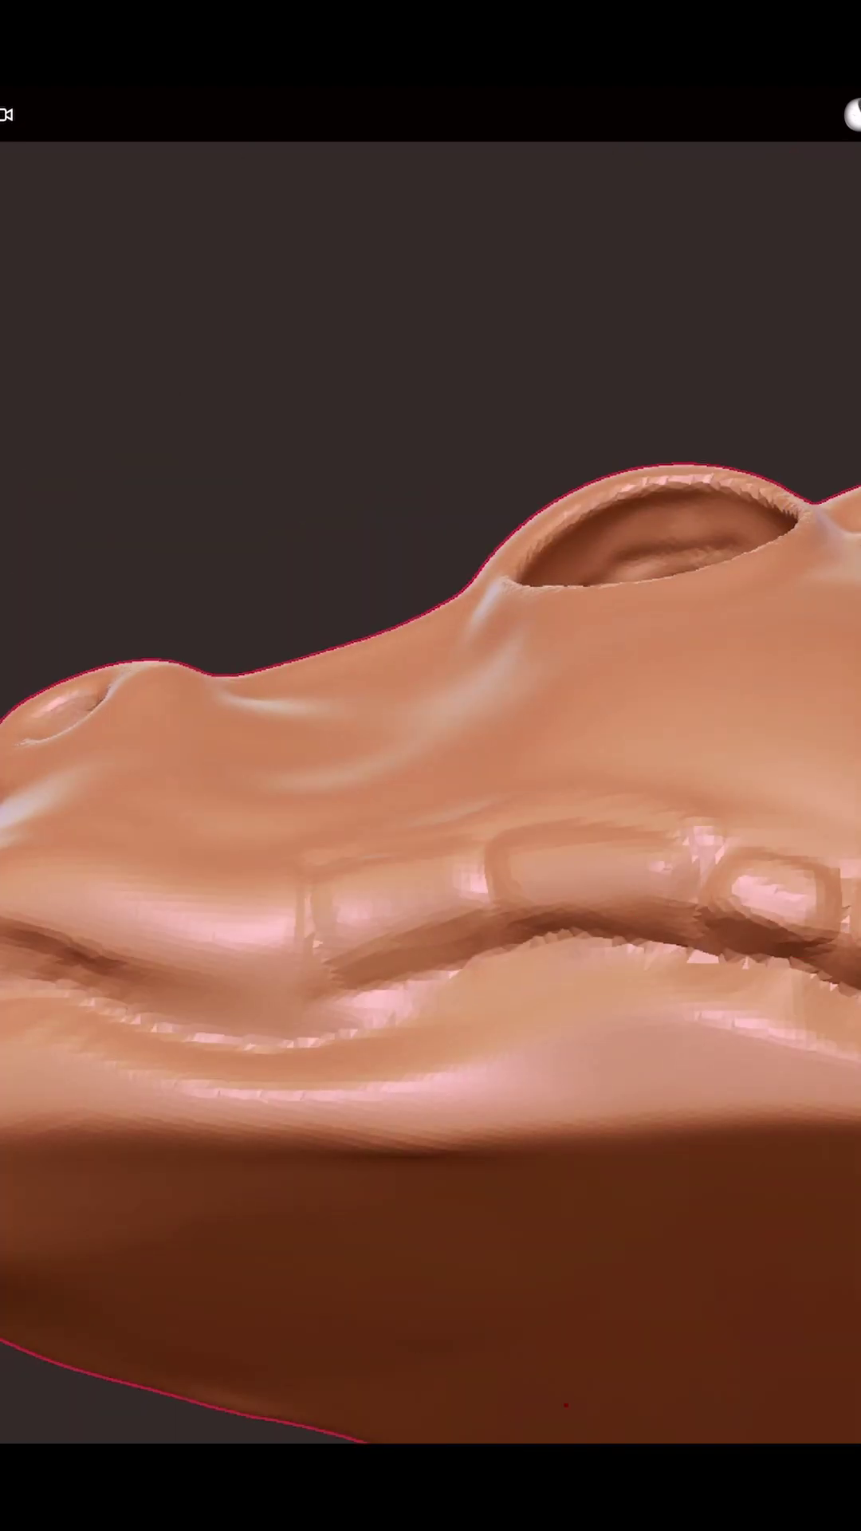
left_click_drag(431, 957, 550, 741)
Work the scale row along the lip below the eye and undo the last Move stroke.
mouse_move(777, 897)
left_mouse_down()
mouse_move(793, 758)
mouse_move(520, 896)
mouse_move(796, 762)
left_mouse_up()
left_click_drag(446, 778, 785, 978)
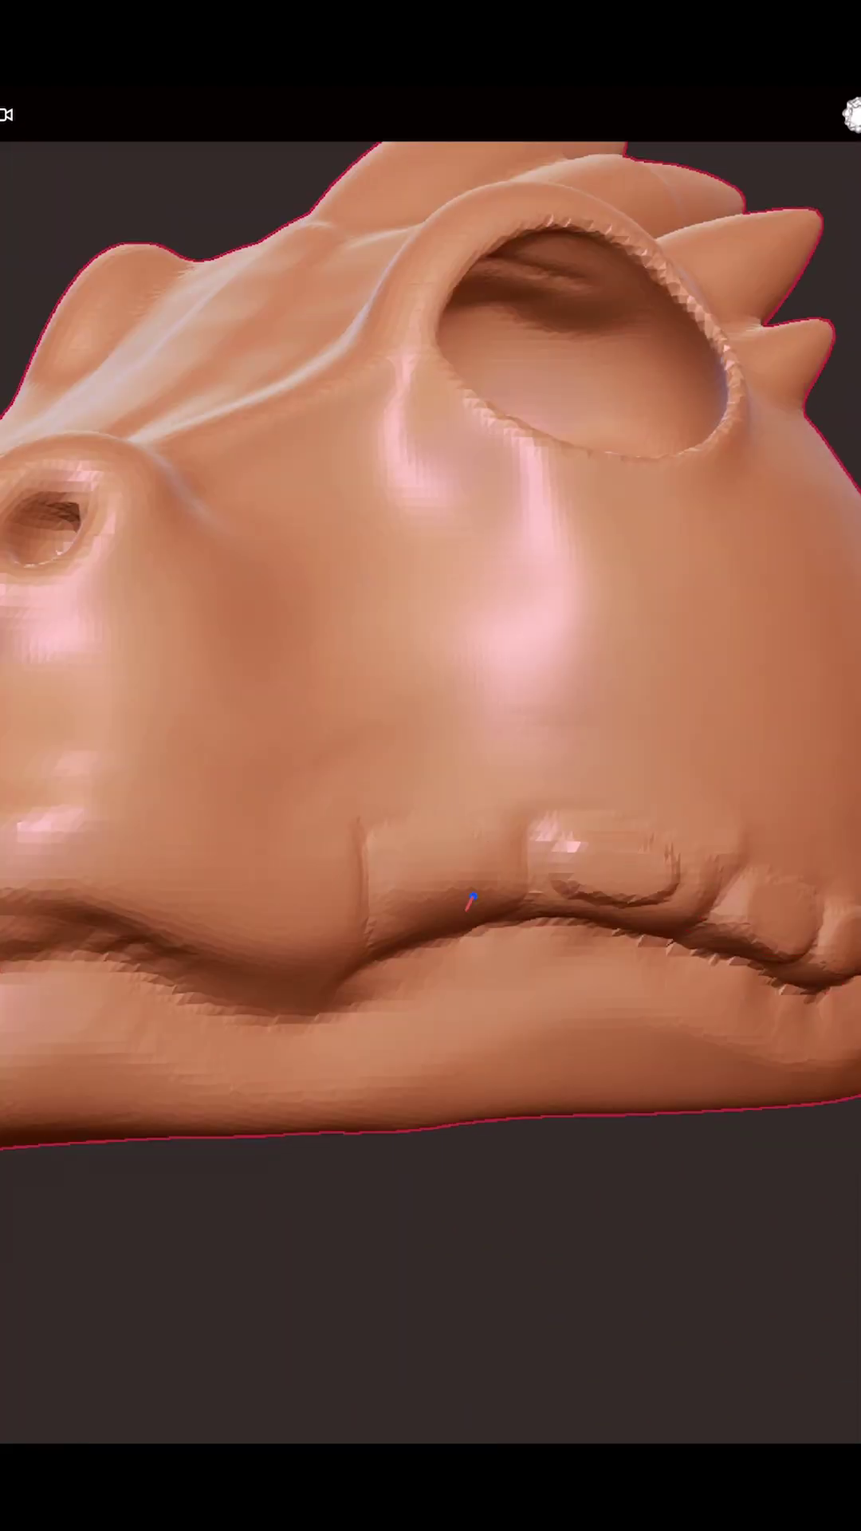
mouse_move(550, 818)
left_mouse_down()
mouse_move(793, 758)
mouse_move(820, 1272)
mouse_move(765, 816)
mouse_move(669, 861)
left_mouse_up()
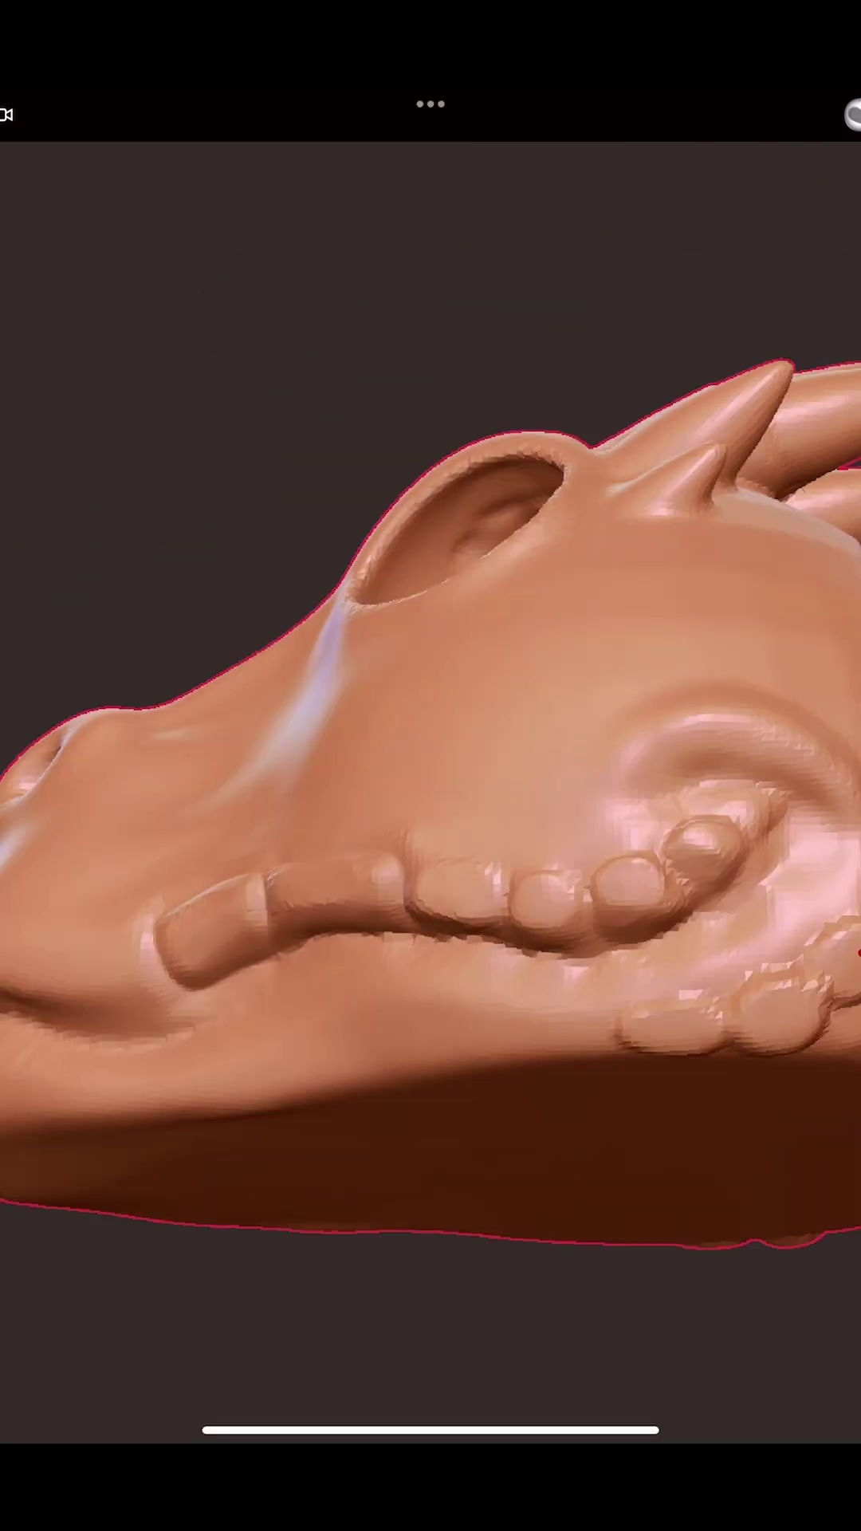
mouse_move(431, 765)
left_mouse_down()
mouse_move(504, 718)
mouse_move(574, 766)
left_mouse_up()
mouse_move(809, 981)
left_mouse_down()
mouse_move(837, 1076)
mouse_move(701, 992)
mouse_move(717, 992)
mouse_move(710, 902)
mouse_move(622, 885)
mouse_move(599, 910)
mouse_move(765, 837)
mouse_move(765, 718)
mouse_move(693, 1235)
mouse_move(719, 974)
mouse_move(717, 712)
left_mouse_up()
key("ctrl+z")
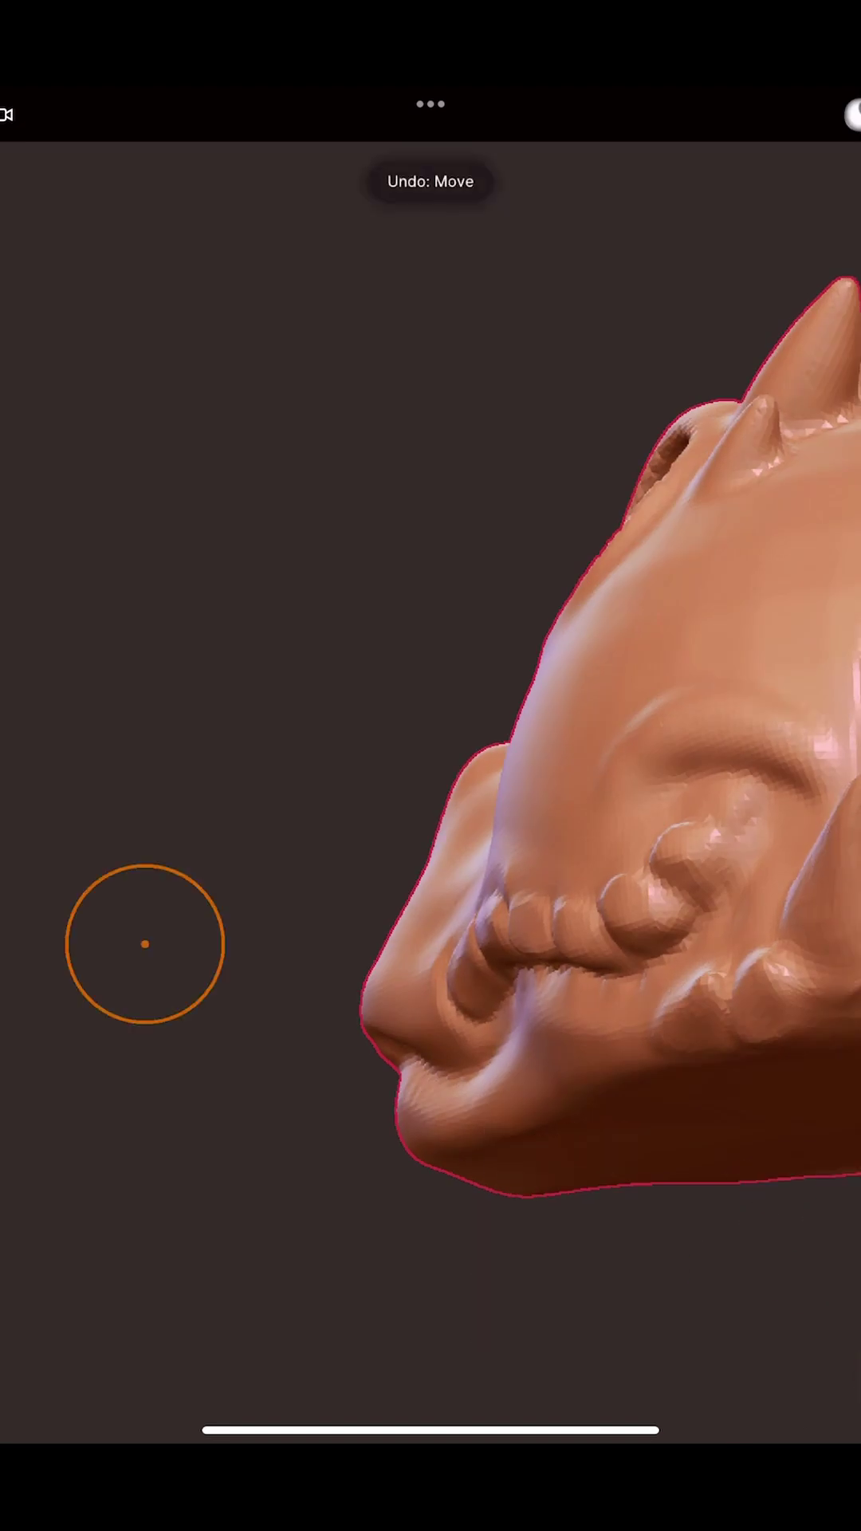
Orbit under the jaw for the chin spikes, then around the snout to extend the lip scales across the front.
left_click_drag(145, 943, 6, 879)
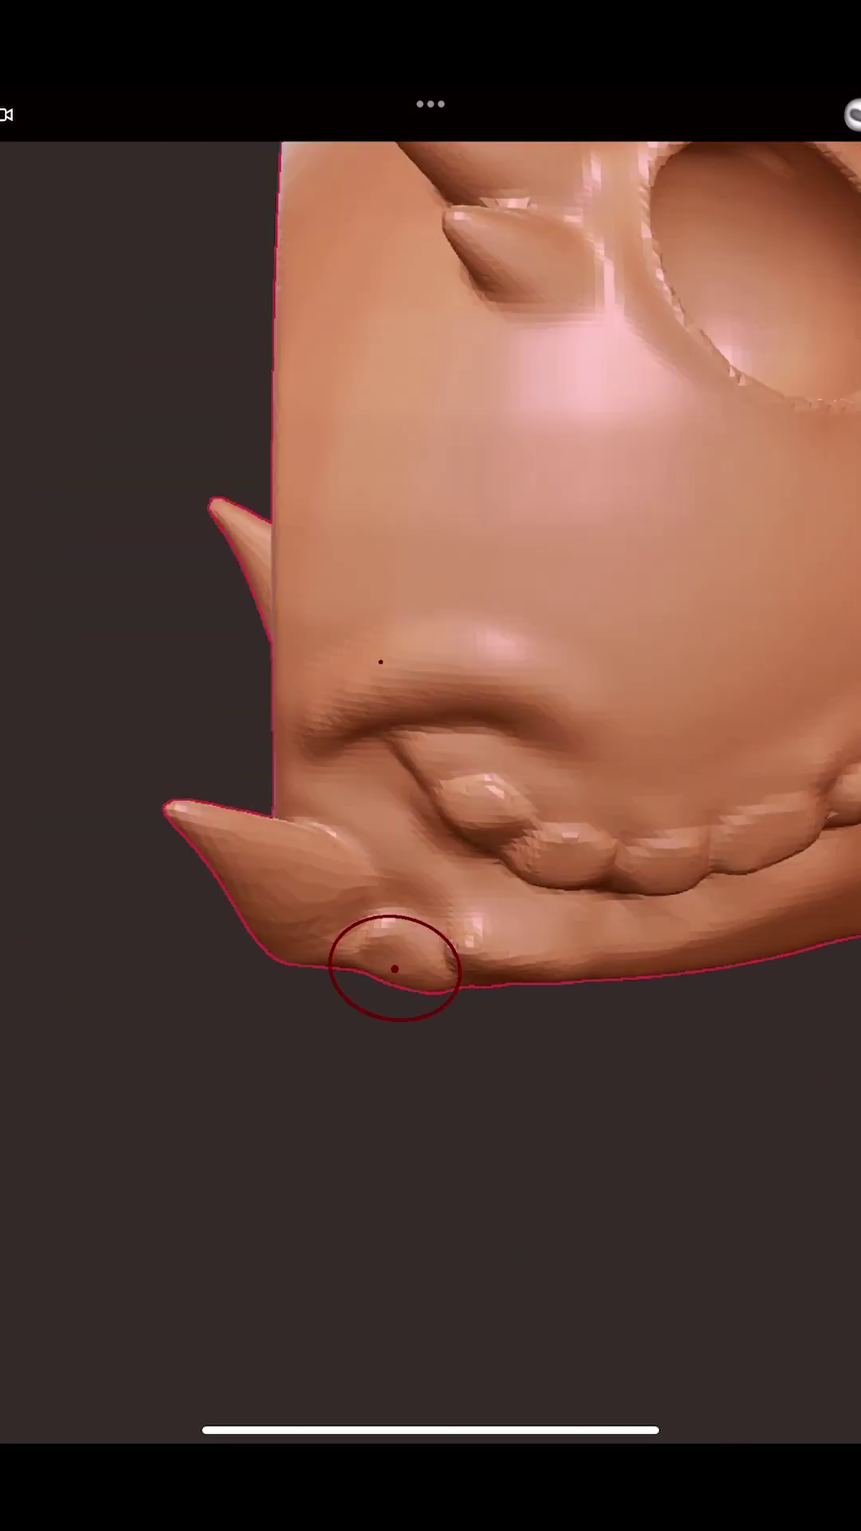
mouse_move(370, 958)
left_mouse_down()
mouse_move(496, 929)
mouse_move(536, 1223)
mouse_move(315, 845)
mouse_move(854, 1065)
mouse_move(834, 907)
left_mouse_up()
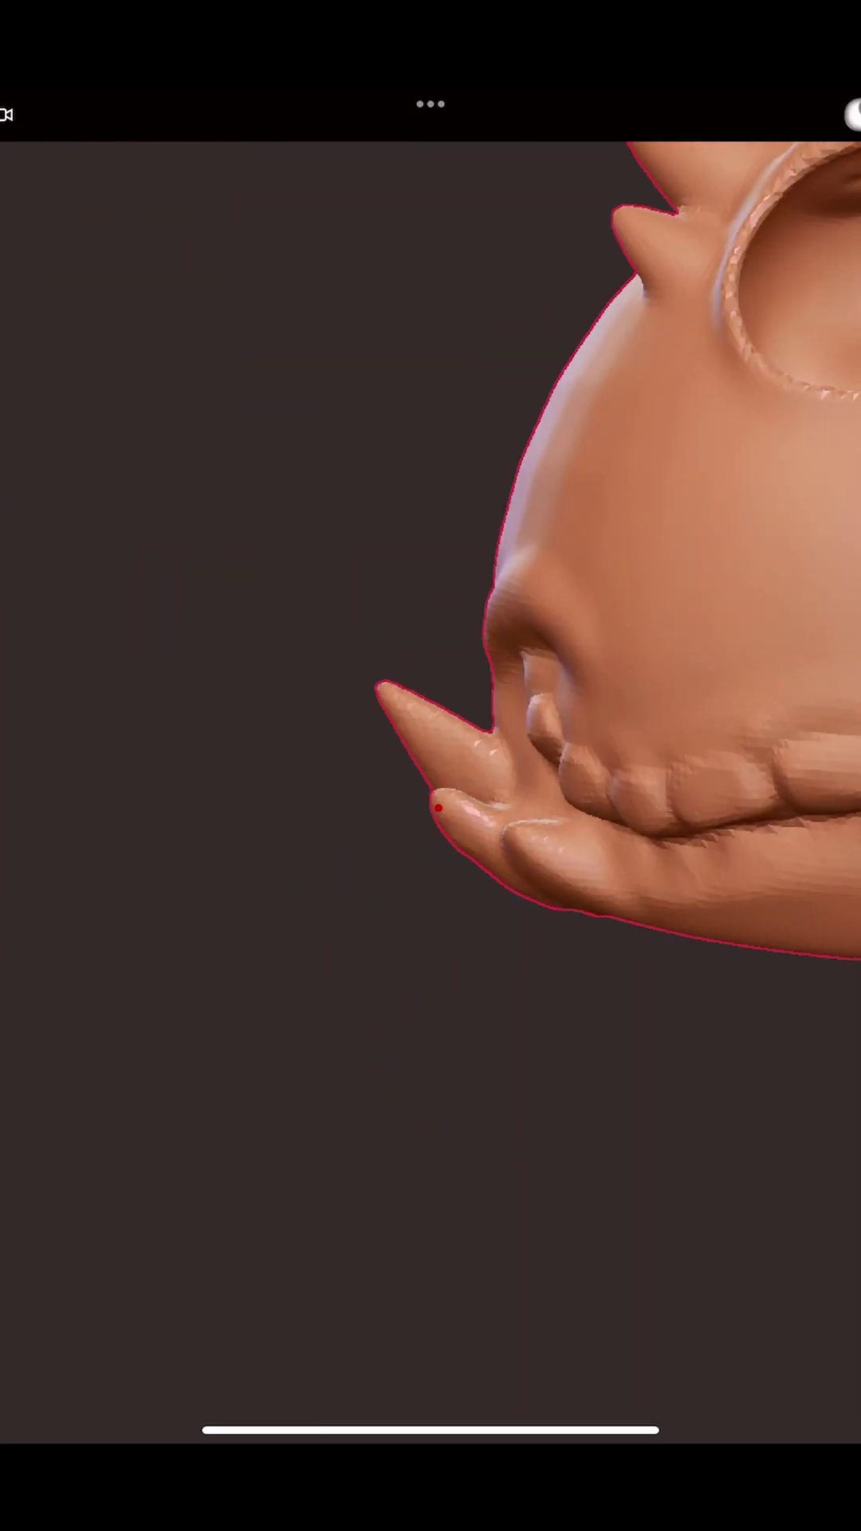
mouse_move(557, 872)
left_mouse_down()
mouse_move(830, 1041)
mouse_move(155, 819)
mouse_move(359, 778)
mouse_move(546, 725)
mouse_move(478, 837)
mouse_move(470, 683)
mouse_move(410, 1253)
left_mouse_up()
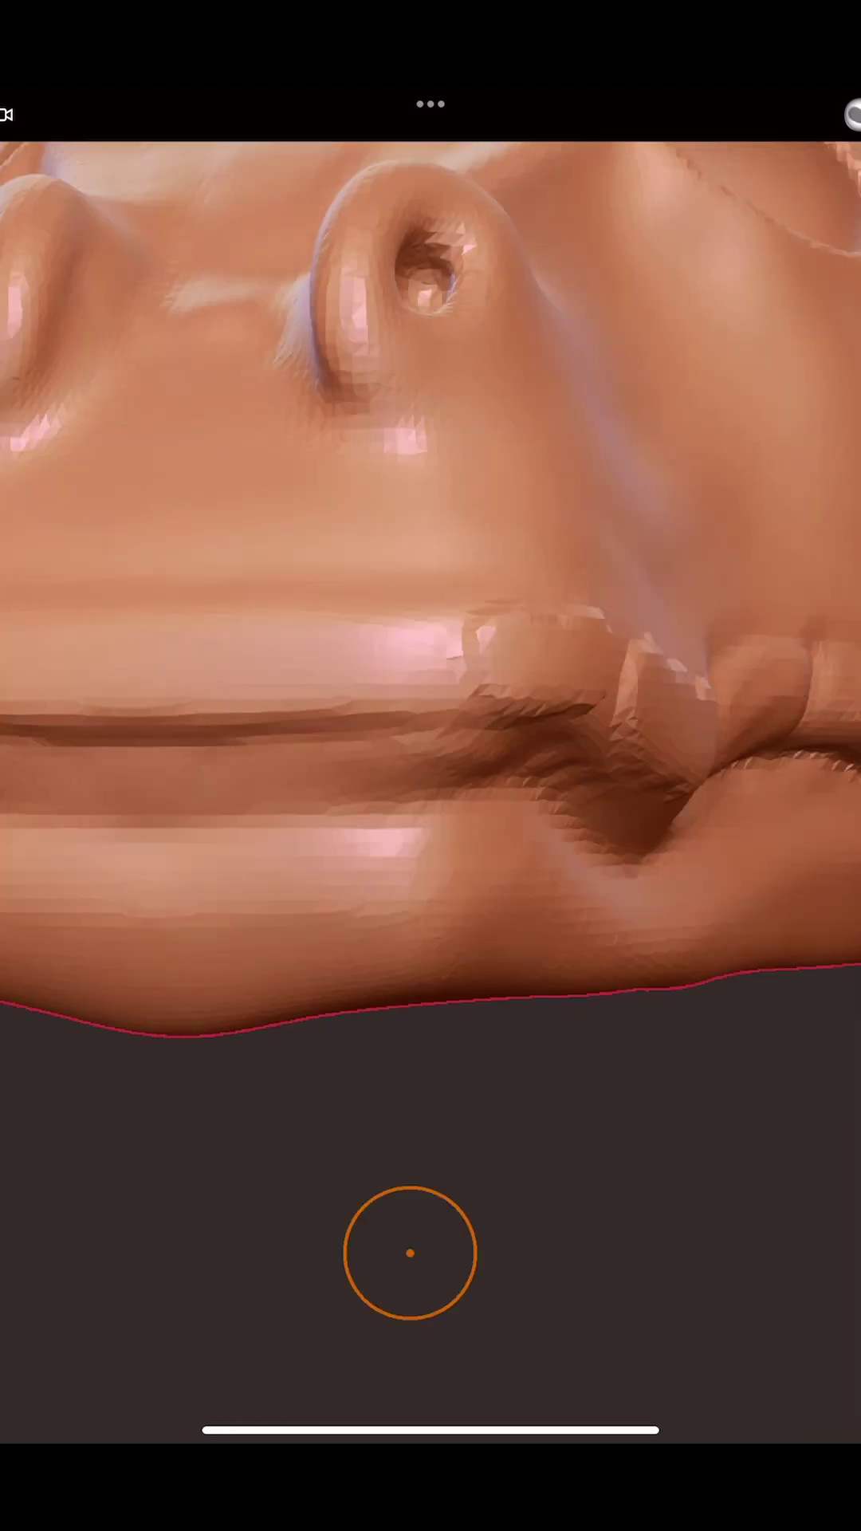
mouse_move(171, 703)
left_mouse_down()
mouse_move(766, 810)
mouse_move(746, 666)
mouse_move(465, 689)
left_mouse_up()
mouse_move(340, 818)
left_mouse_down()
mouse_move(766, 810)
mouse_move(520, 696)
mouse_move(136, 779)
mouse_move(387, 595)
mouse_move(479, 718)
mouse_move(585, 825)
mouse_move(503, 671)
mouse_move(539, 830)
mouse_move(718, 980)
mouse_move(855, 1196)
mouse_move(383, 938)
left_mouse_up()
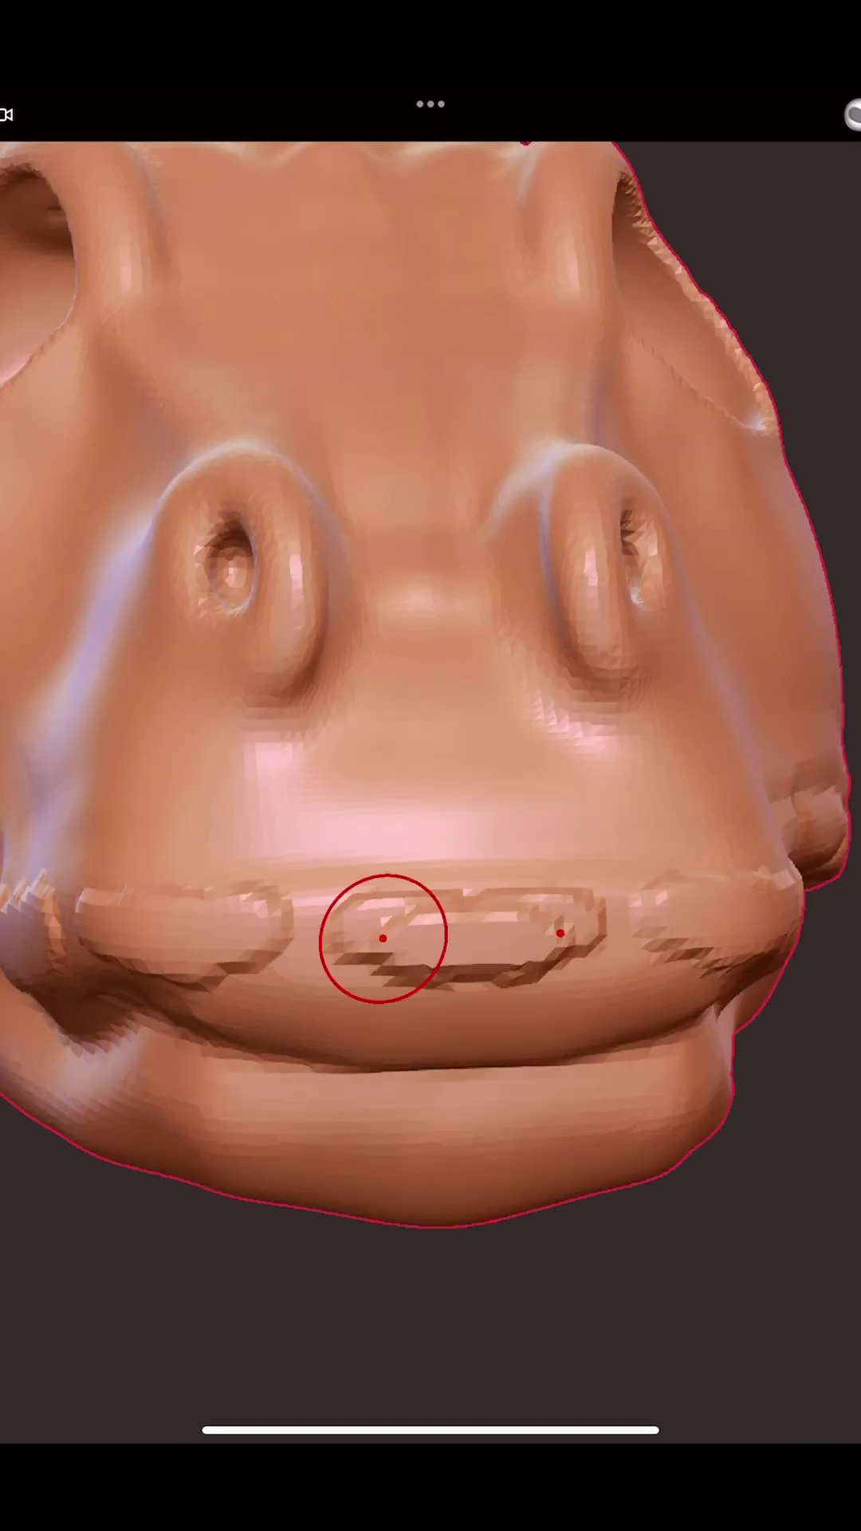
Orbit over the snout tip and lips to dab on the bumpy scale clusters and refine the lip scales.
mouse_move(331, 918)
left_mouse_down()
mouse_move(418, 861)
mouse_move(503, 838)
mouse_move(299, 778)
mouse_move(162, 721)
left_mouse_up()
left_click_drag(616, 710, 738, 1317)
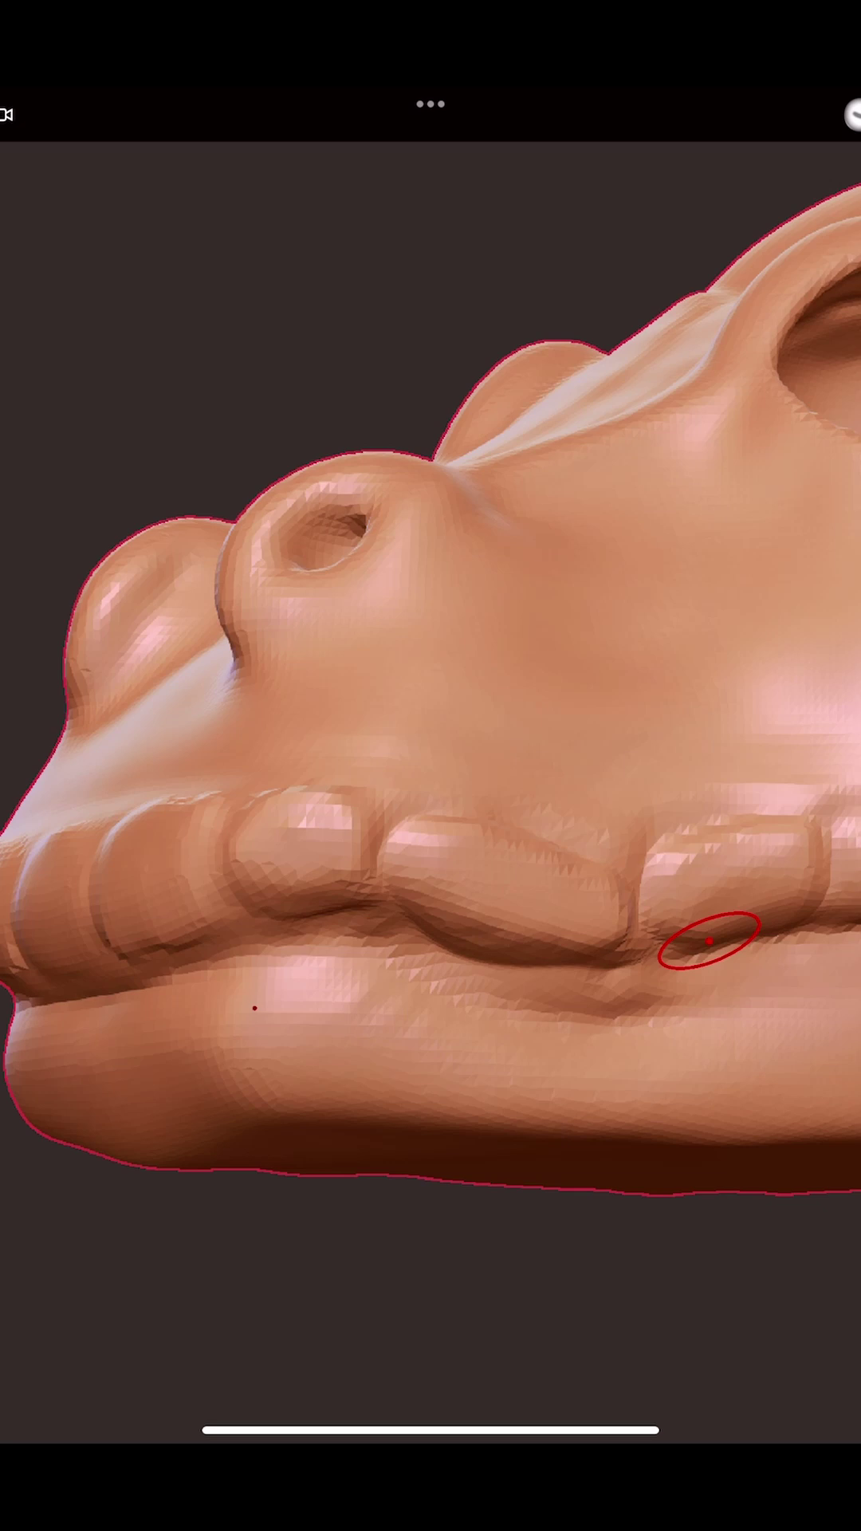
left_click_drag(709, 940, 592, 862)
mouse_move(407, 1025)
left_mouse_down()
mouse_move(802, 1183)
mouse_move(512, 881)
mouse_move(229, 896)
mouse_move(490, 958)
mouse_move(683, 834)
mouse_move(356, 951)
mouse_move(803, 1007)
left_mouse_up()
scroll(430, 765, "up", 3)
scroll(333, 986, "down", 3)
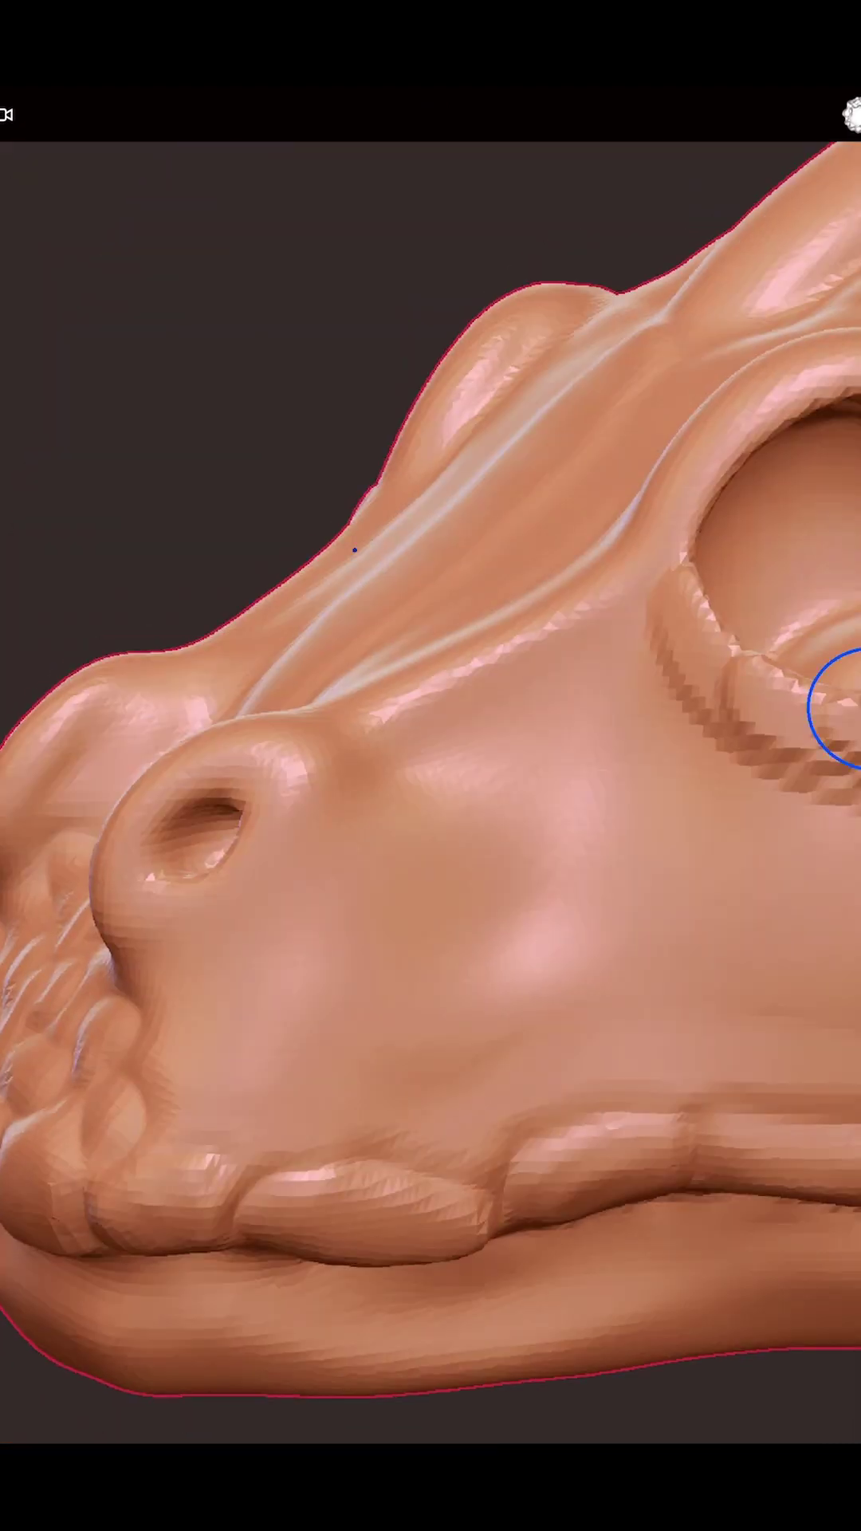
mouse_move(834, 708)
left_mouse_down()
mouse_move(854, 769)
mouse_move(822, 1055)
left_mouse_up()
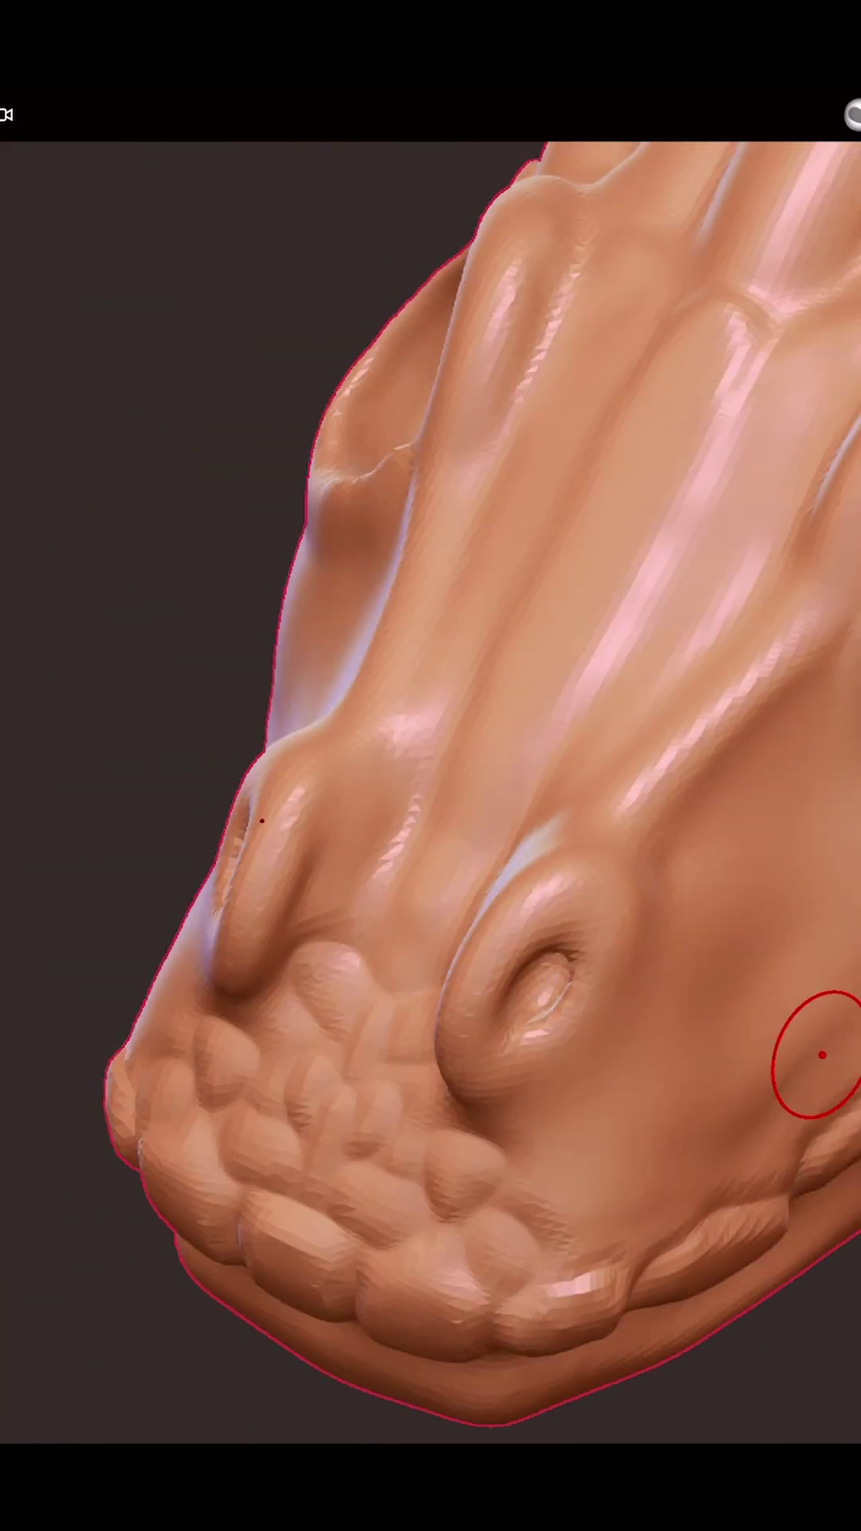